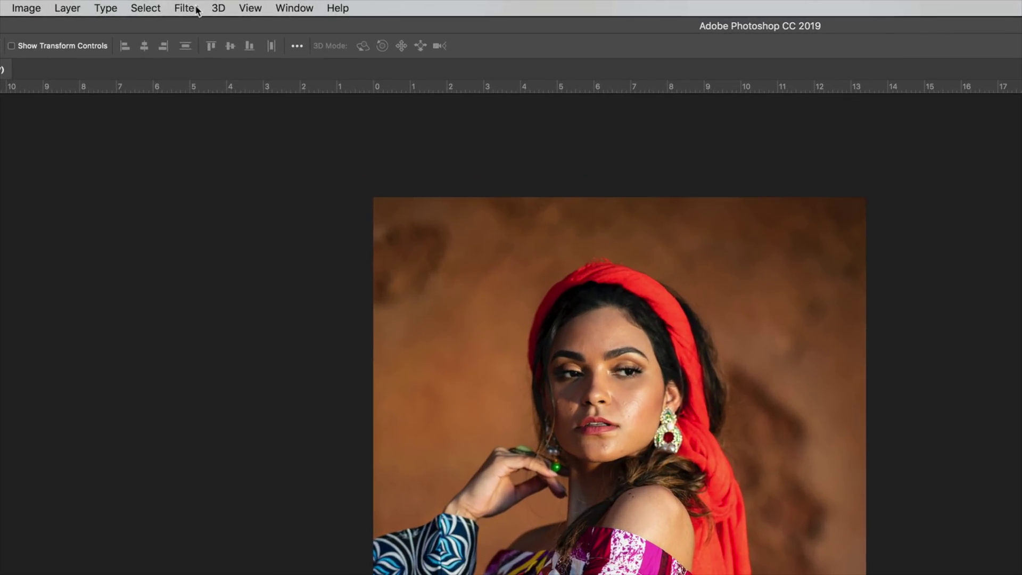
# Step: Launch the Skylum Luminar 4 filter on the portrait open in Photoshop
pyautogui.click(193, 2)
pyautogui.moveTo(238, 334)
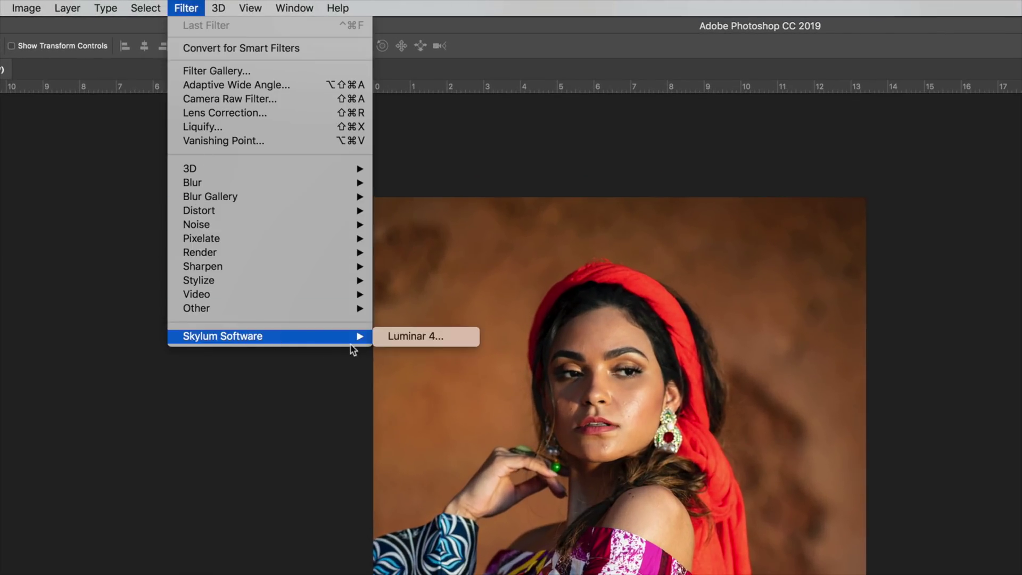
pyautogui.click(409, 335)
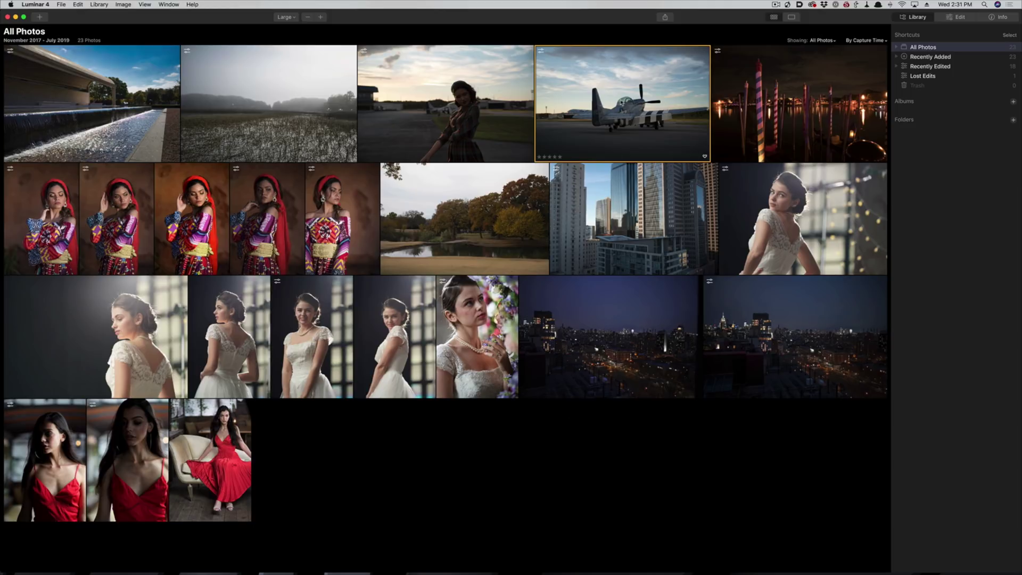
# Step: Switch to Luminar 4, open the parked fighter plane photo and check it in the split before/after comparison
pyautogui.doubleClick(622, 107)
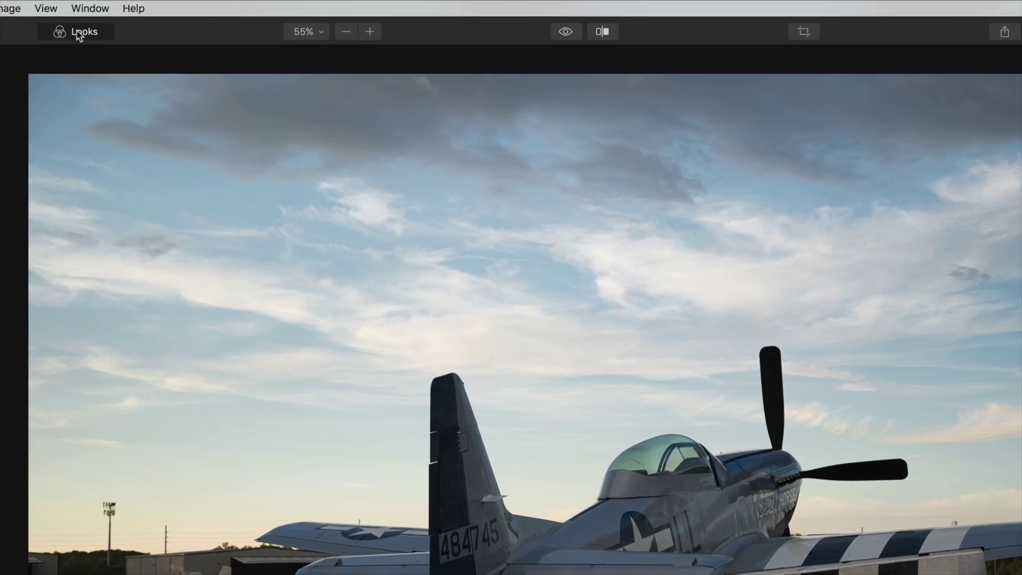
pyautogui.press('super+equal')
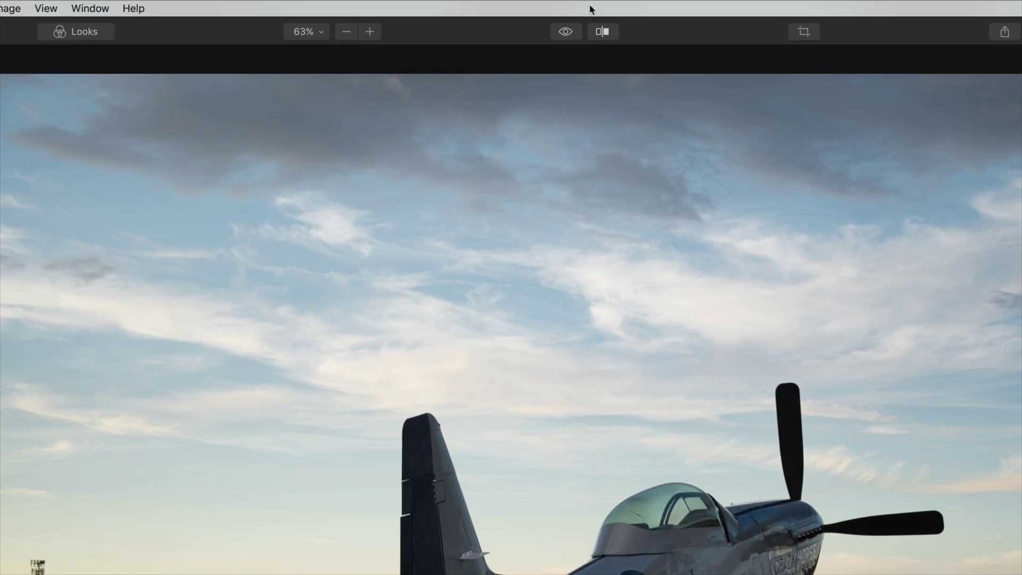
pyautogui.click(603, 32)
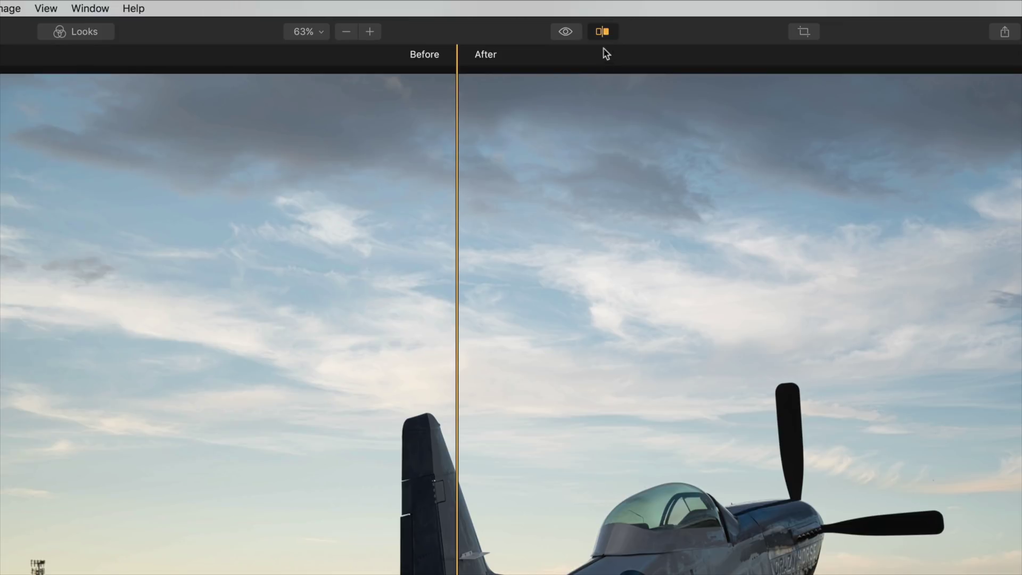
pyautogui.click(602, 32)
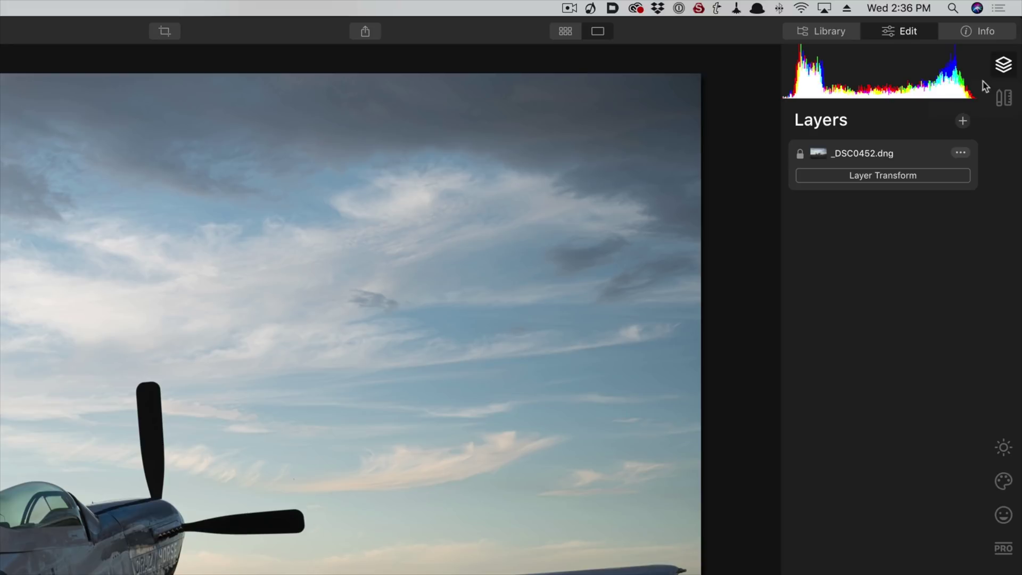
# Step: Look over the editing tools for the plane photo and display the Essentials filters
pyautogui.click(1007, 102)
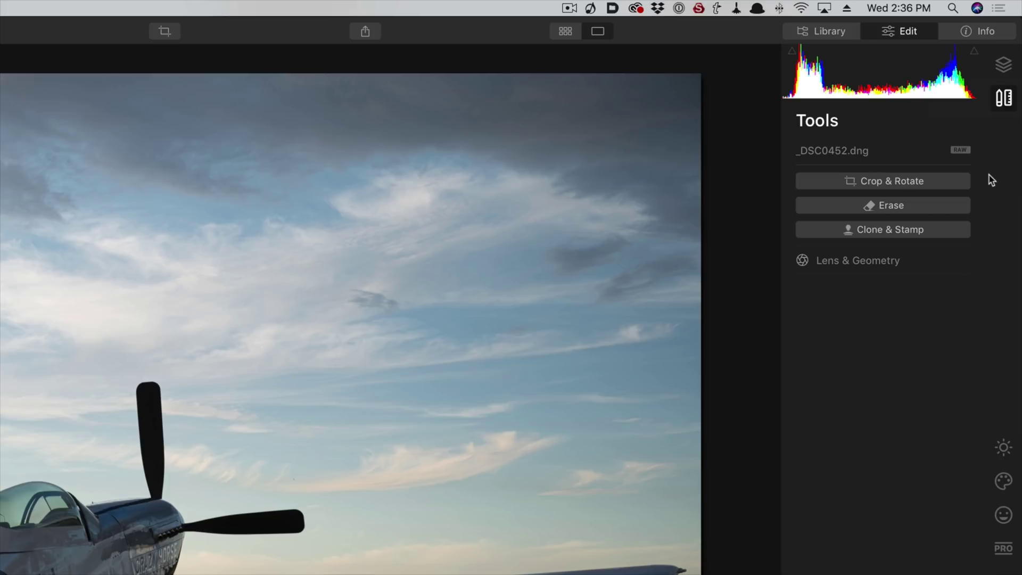
pyautogui.click(1002, 451)
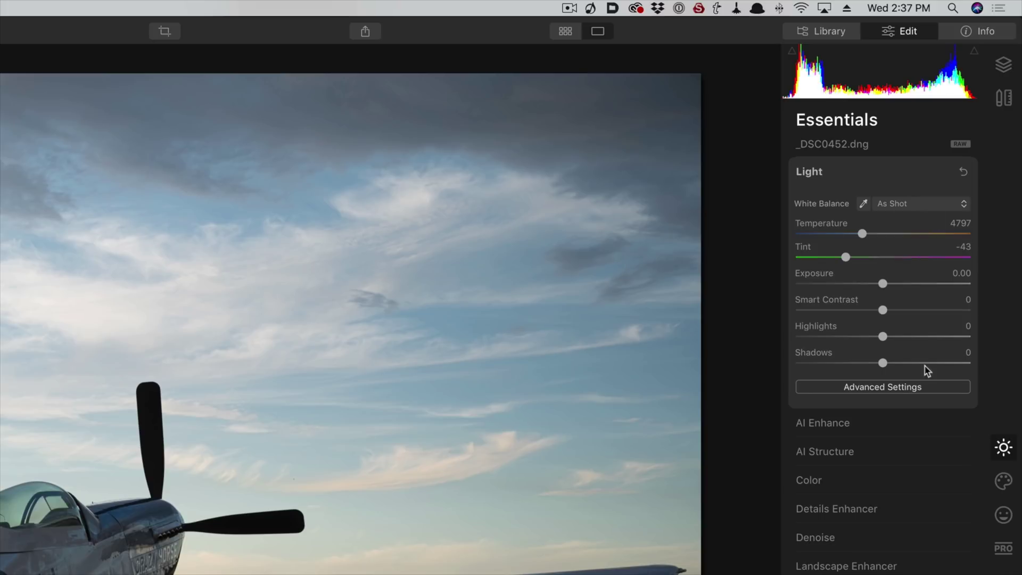
# Step: Try brightening the plane photo by raising the upper part of the tone curve in Light's advanced settings
pyautogui.click(888, 392)
pyautogui.click(886, 388)
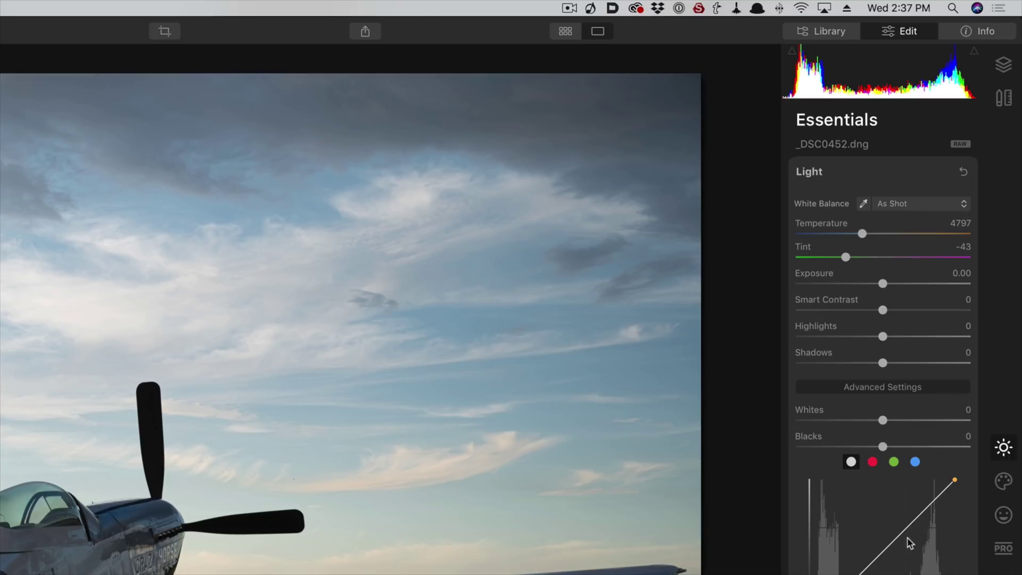
pyautogui.moveTo(912, 522); pyautogui.dragTo(912, 505)
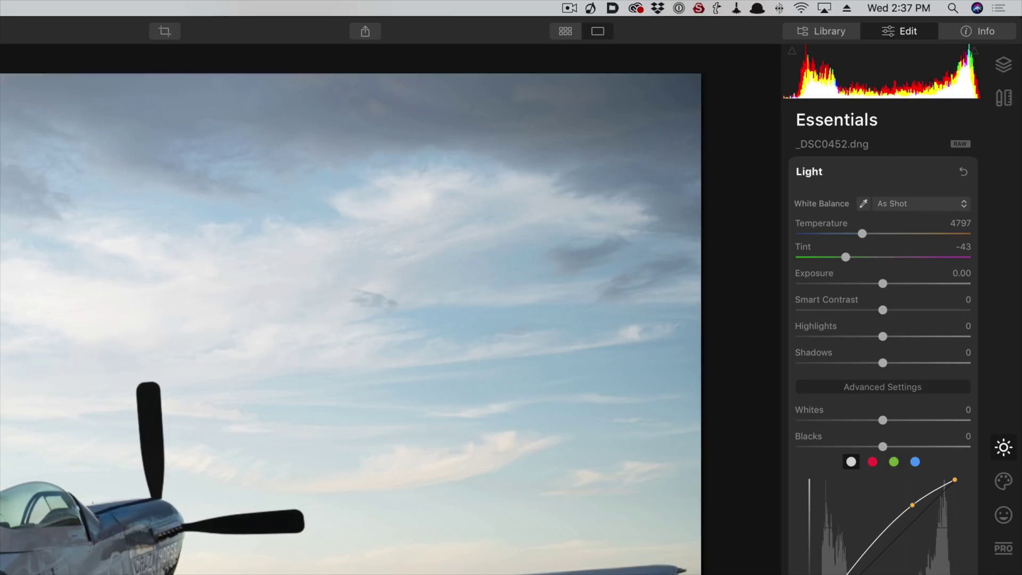
pyautogui.click(903, 524)
pyautogui.moveTo(913, 506); pyautogui.dragTo(910, 504)
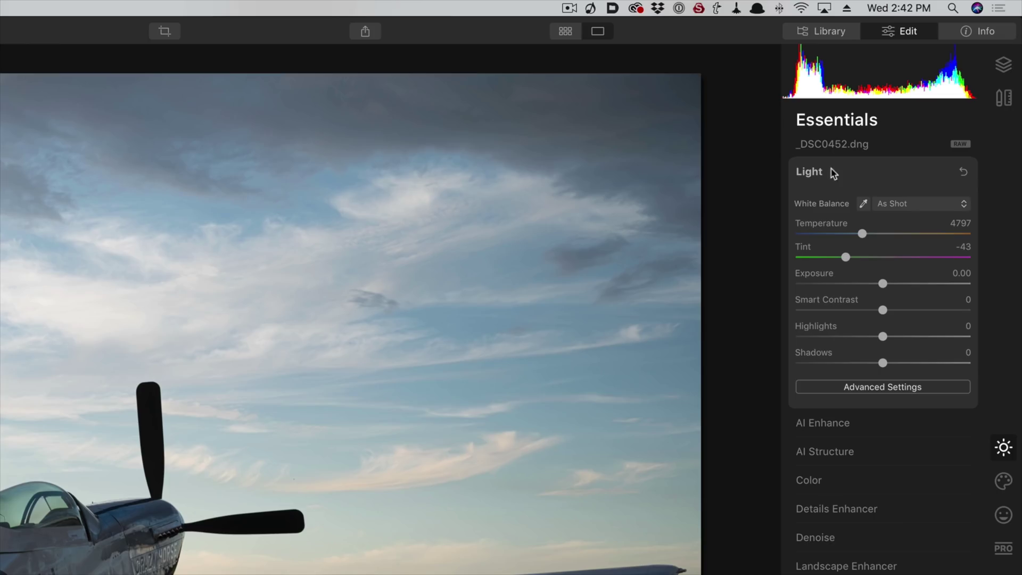
# Step: Enhance the plane photo with AI Accent at 90 and a raised AI Sky Enhancer amount
pyautogui.click(834, 424)
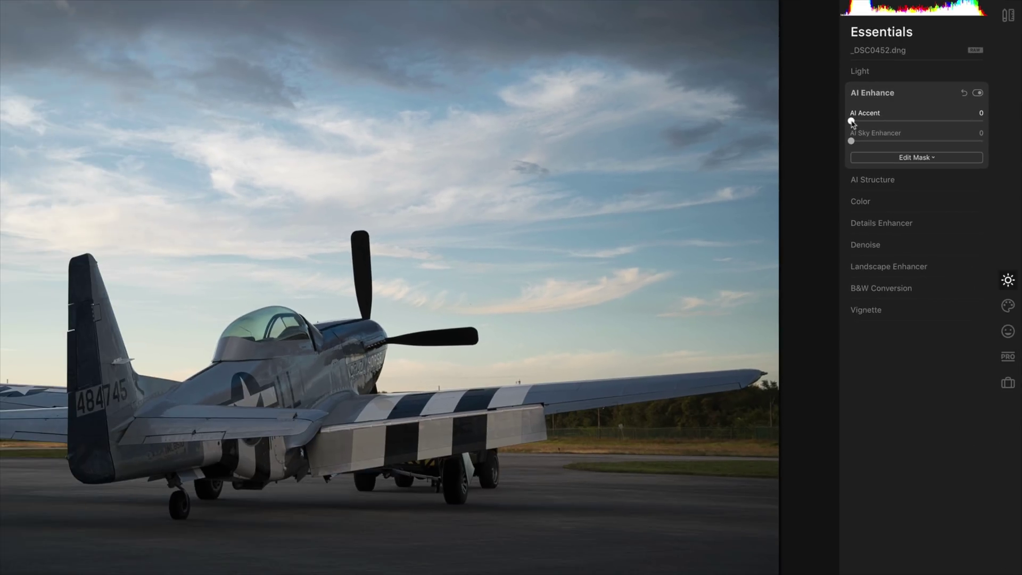
pyautogui.moveTo(867, 122); pyautogui.dragTo(968, 120)
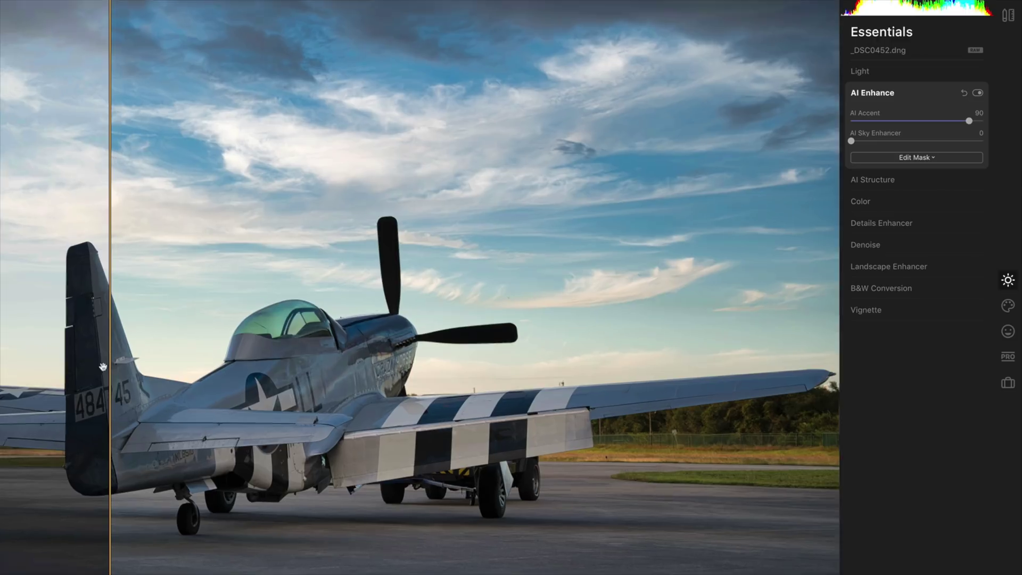
pyautogui.scroll(3, 109, 365)
pyautogui.moveTo(109, 371); pyautogui.dragTo(1, 371)
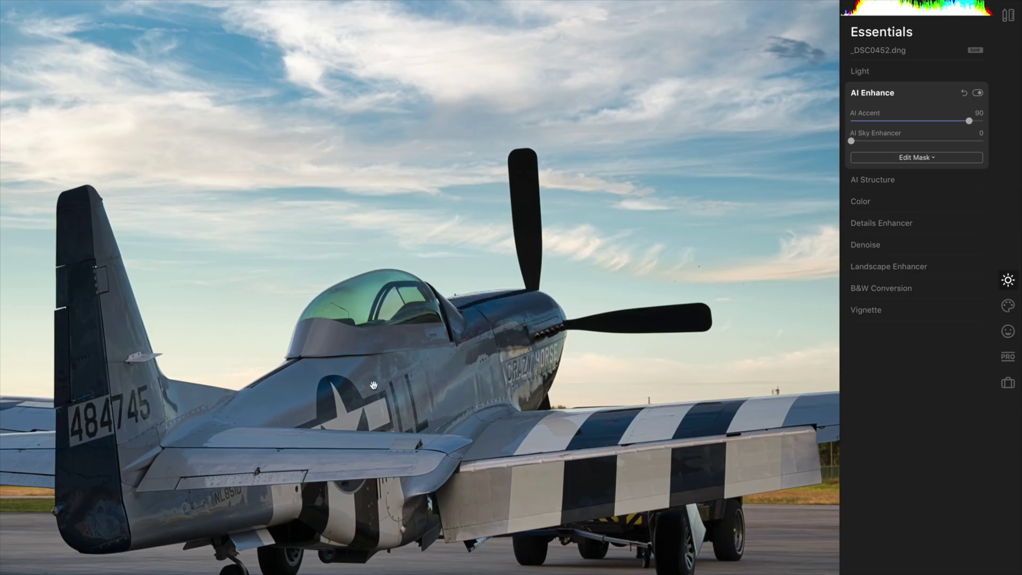
pyautogui.scroll(-3, 427, 239)
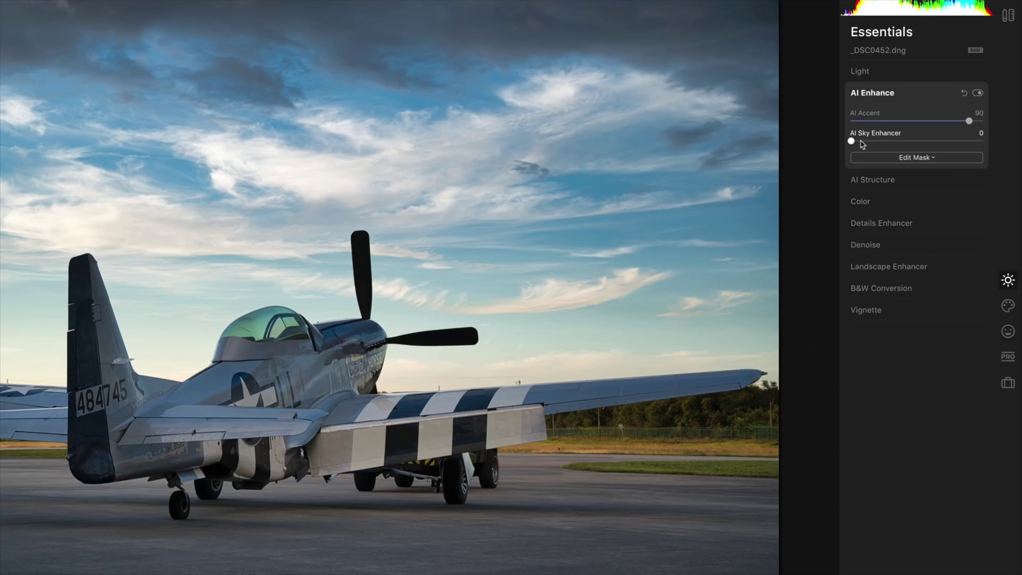
pyautogui.moveTo(864, 140); pyautogui.dragTo(874, 143)
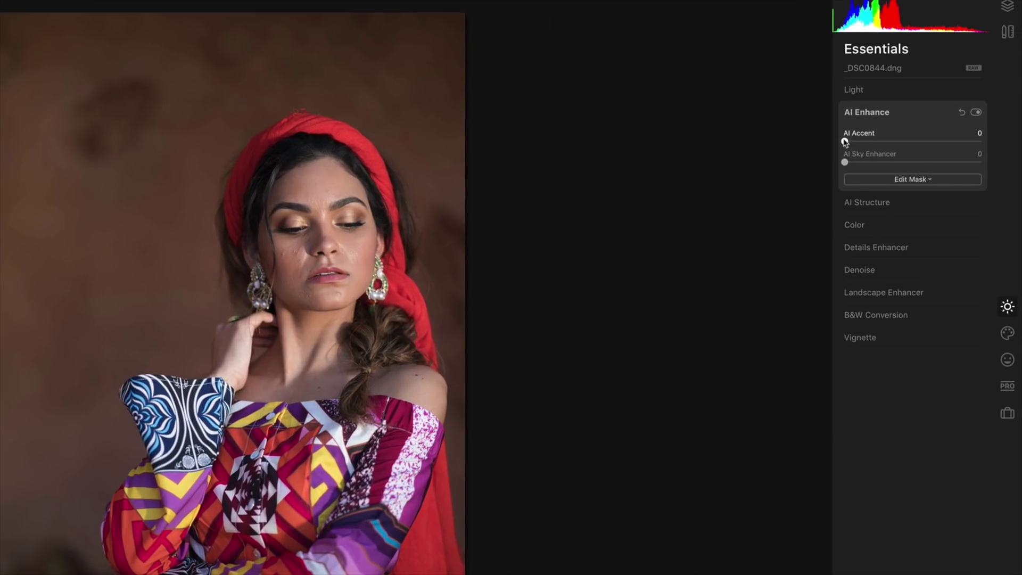
# Step: Set AI Accent to 86 on the portrait of the woman in the red headscarf
pyautogui.moveTo(846, 142); pyautogui.dragTo(956, 141)
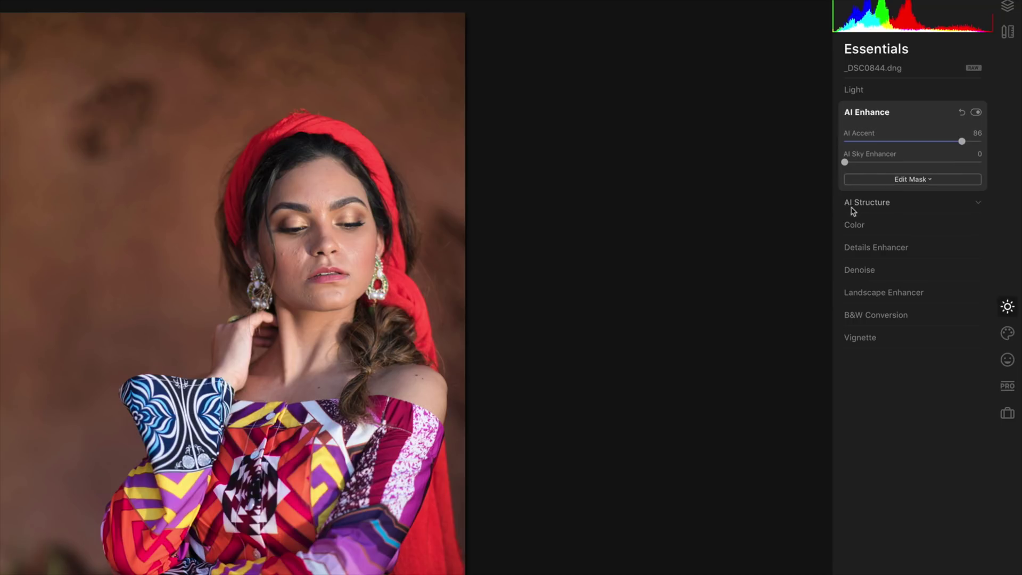
# Step: Adjust AI Structure on the red headscarf portrait, trying Amount 23 with Boost 11 before lowering the Amount
pyautogui.click(877, 204)
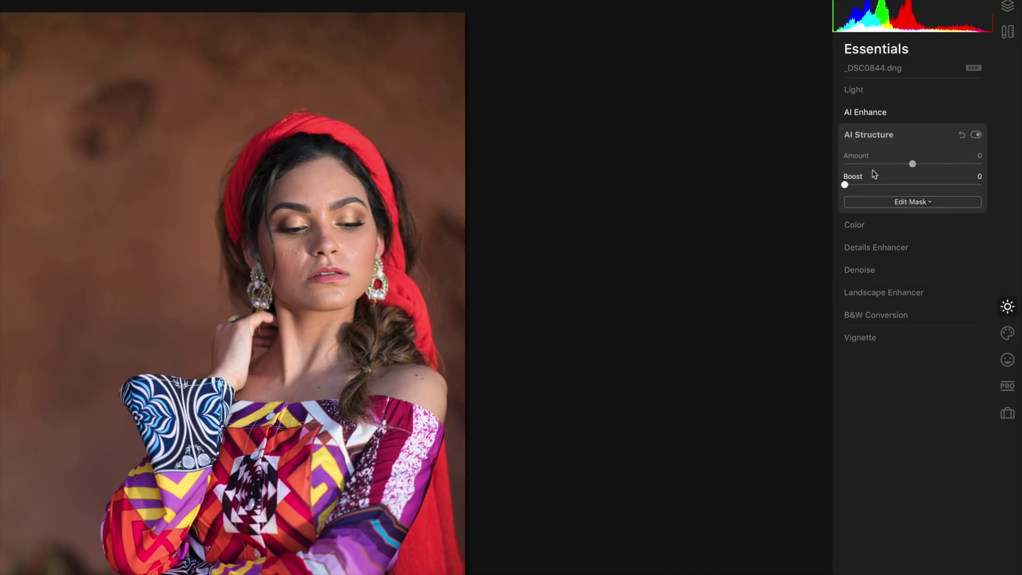
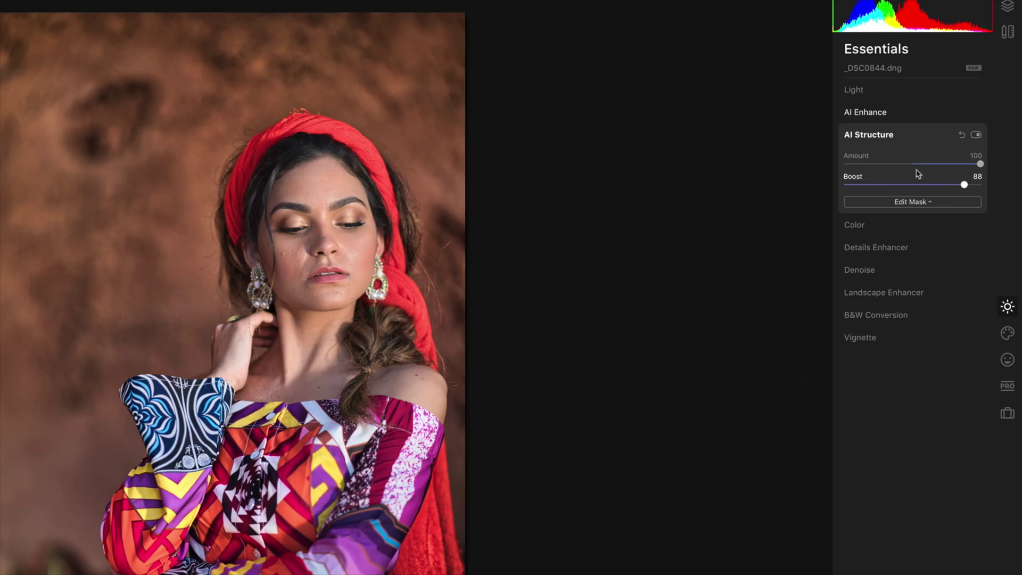
pyautogui.click(922, 164)
pyautogui.moveTo(923, 165)
pyautogui.mouseDown()
pyautogui.moveTo(856, 186)
pyautogui.moveTo(932, 169)
pyautogui.mouseUp()
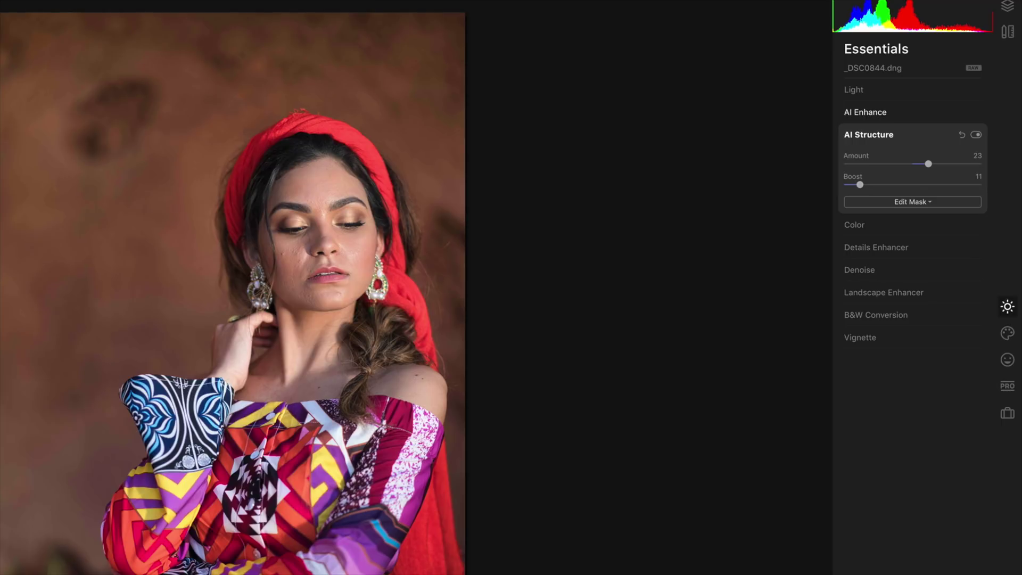
pyautogui.moveTo(929, 164); pyautogui.dragTo(893, 167)
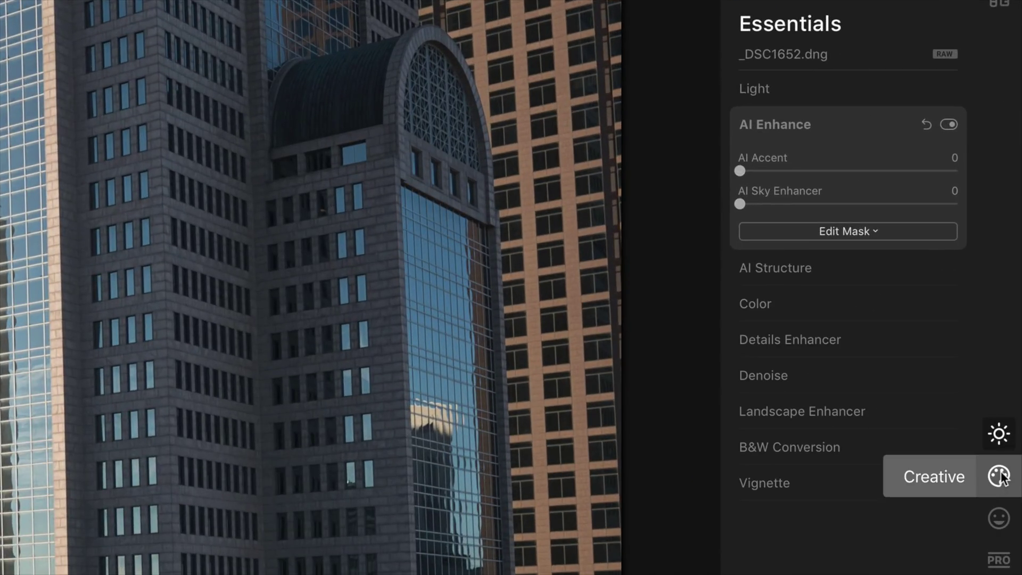
# Step: Replace the sky in the city skyscraper photo with Blue Sky 1 using AI Sky Replacement
pyautogui.click(1000, 476)
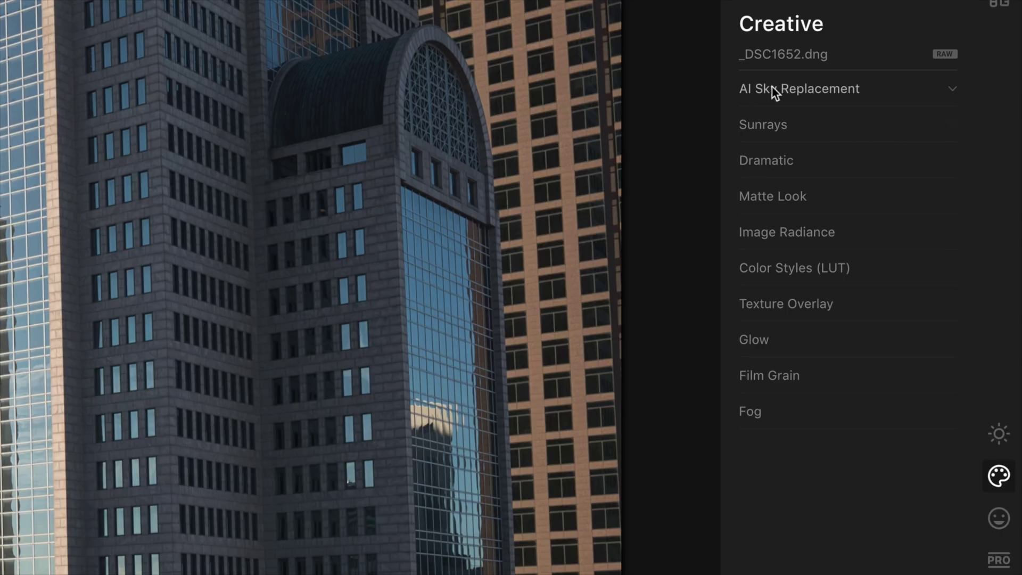
pyautogui.click(817, 89)
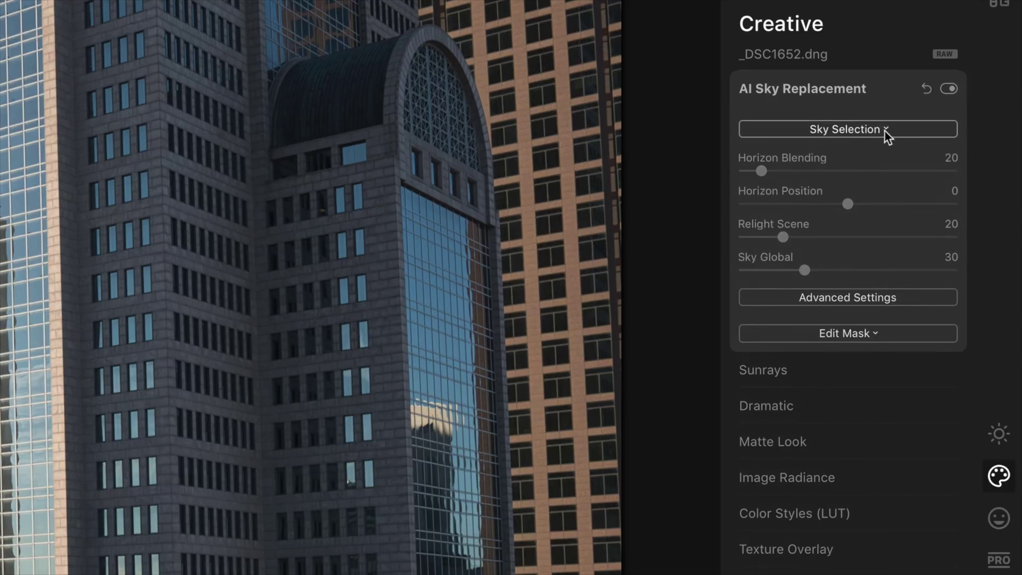
pyautogui.click(888, 134)
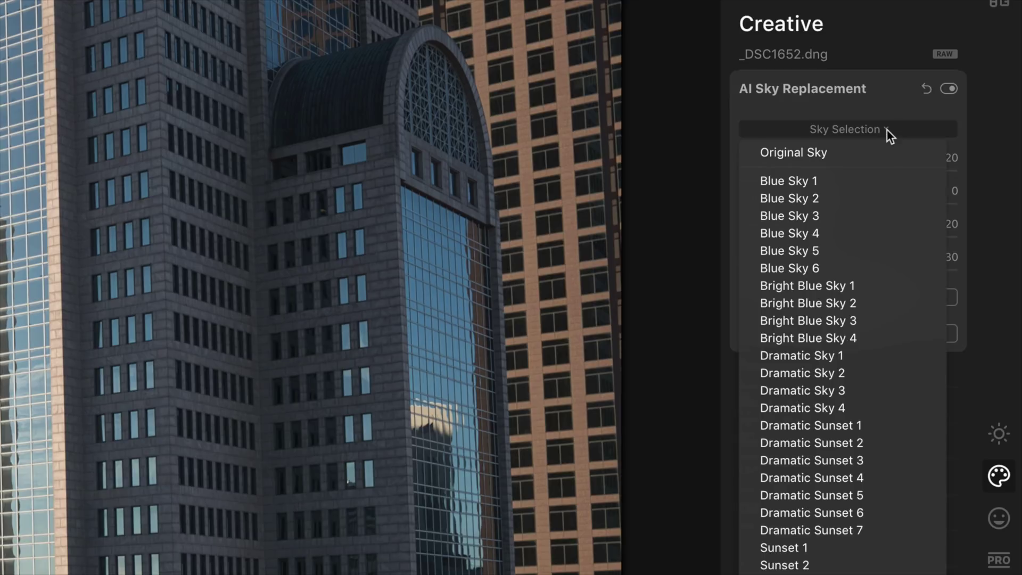
pyautogui.click(857, 181)
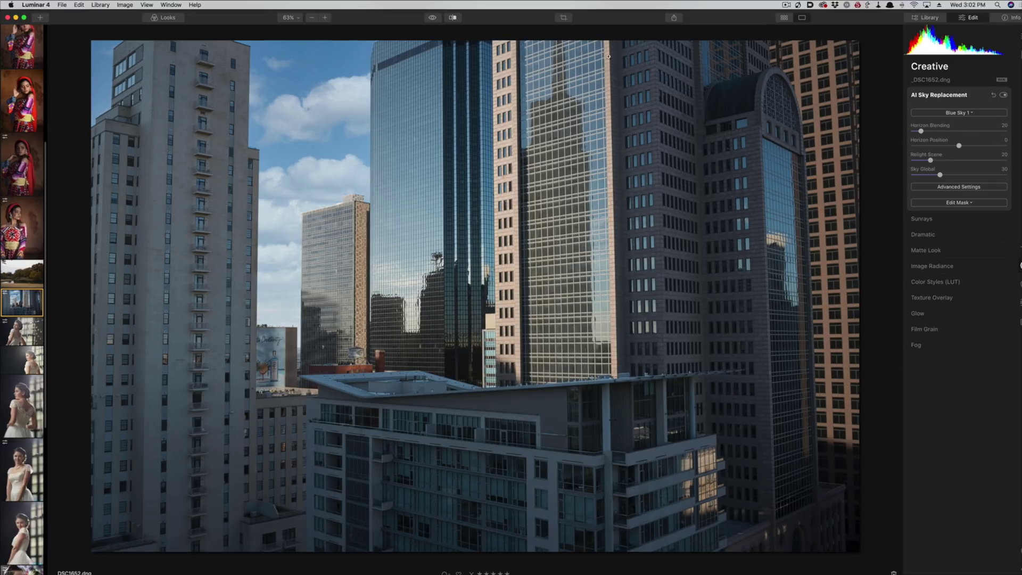
# Step: Compare the skyscraper photo before and after the sky replacement, using both the quick preview and the split view
pyautogui.click(433, 19)
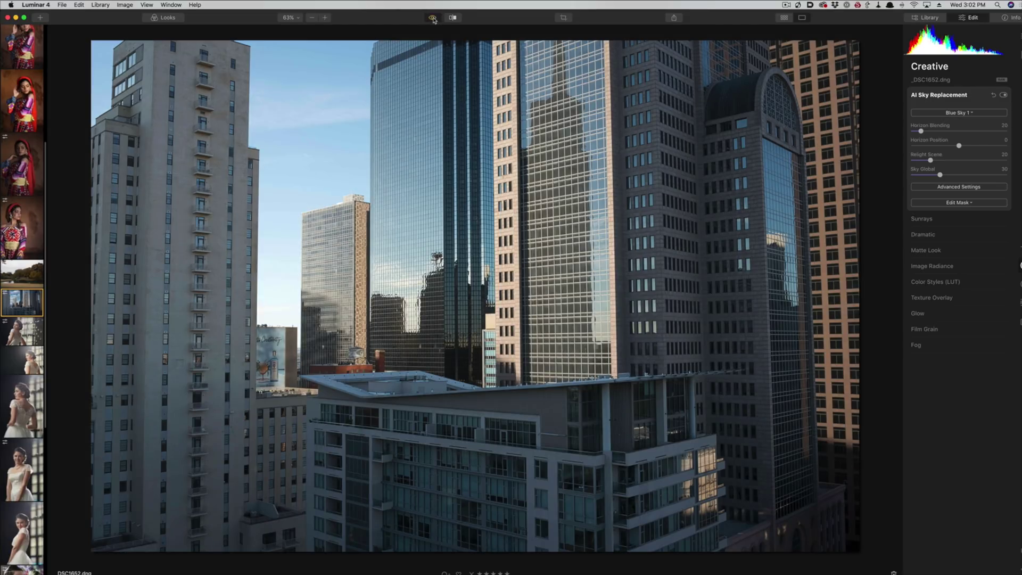
pyautogui.click(433, 20)
pyautogui.click(432, 19)
pyautogui.click(453, 19)
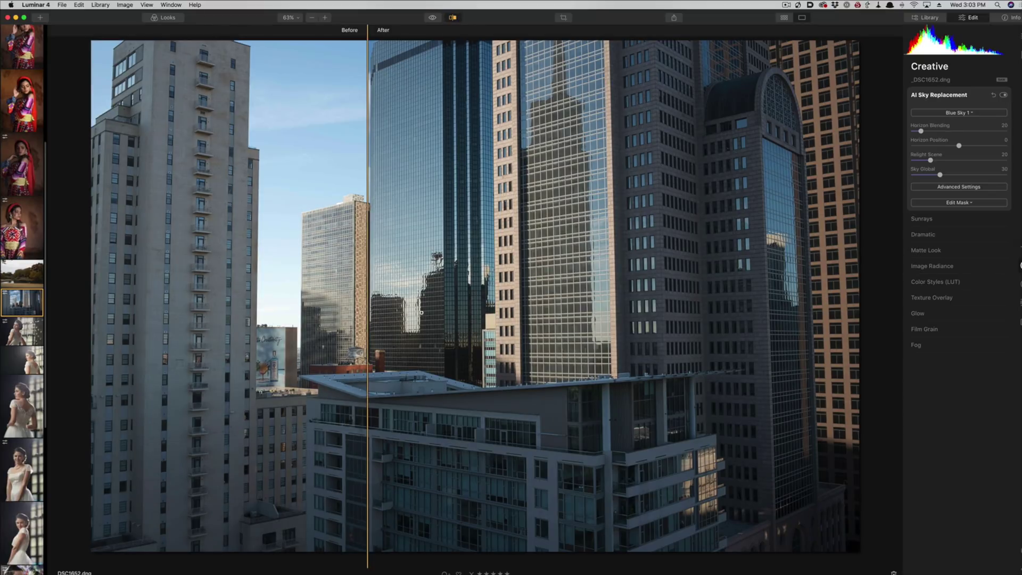
pyautogui.moveTo(367, 353); pyautogui.dragTo(467, 320)
pyautogui.moveTo(529, 303); pyautogui.dragTo(539, 187)
pyautogui.click(452, 18)
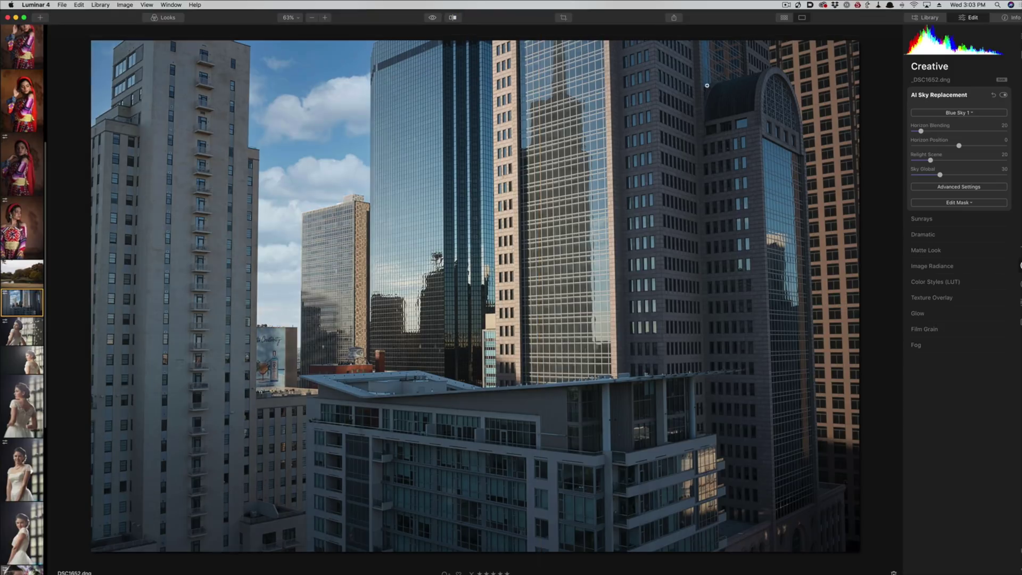
# Step: Try Dramatic Sky 1 as the skyscraper photo's replacement sky and change it to Dramatic Sunset 1
pyautogui.click(973, 113)
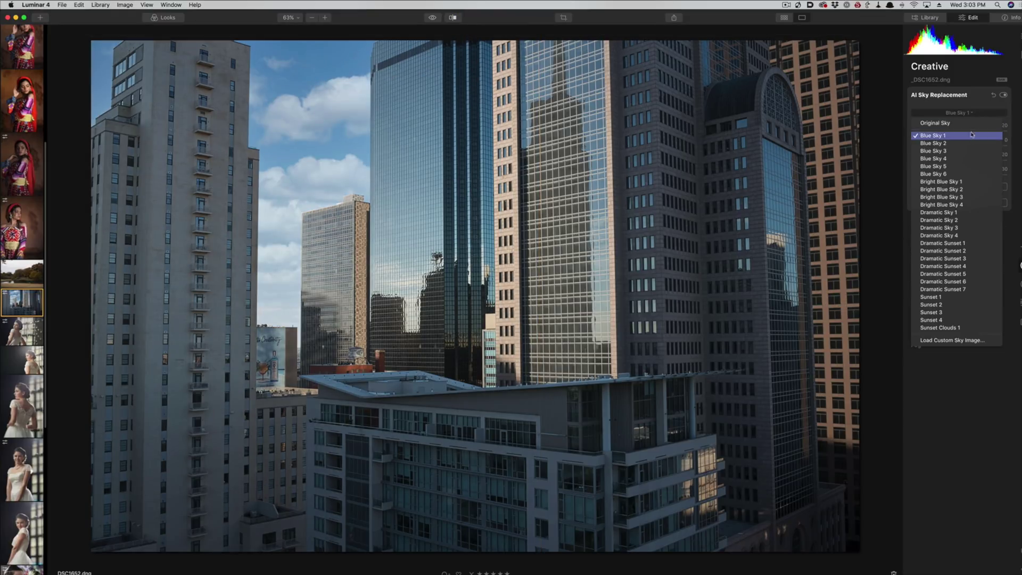
pyautogui.click(966, 214)
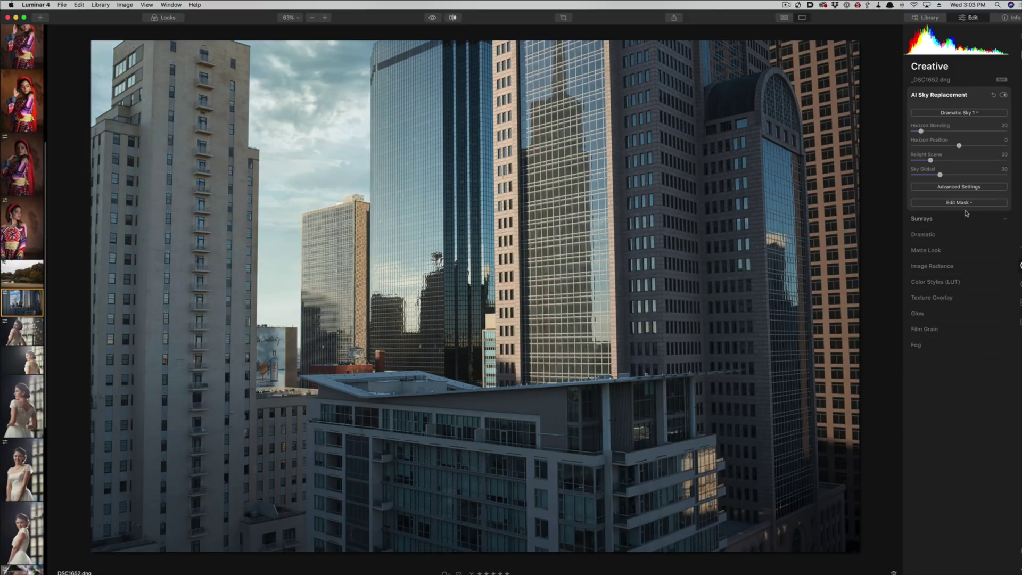
pyautogui.click(970, 114)
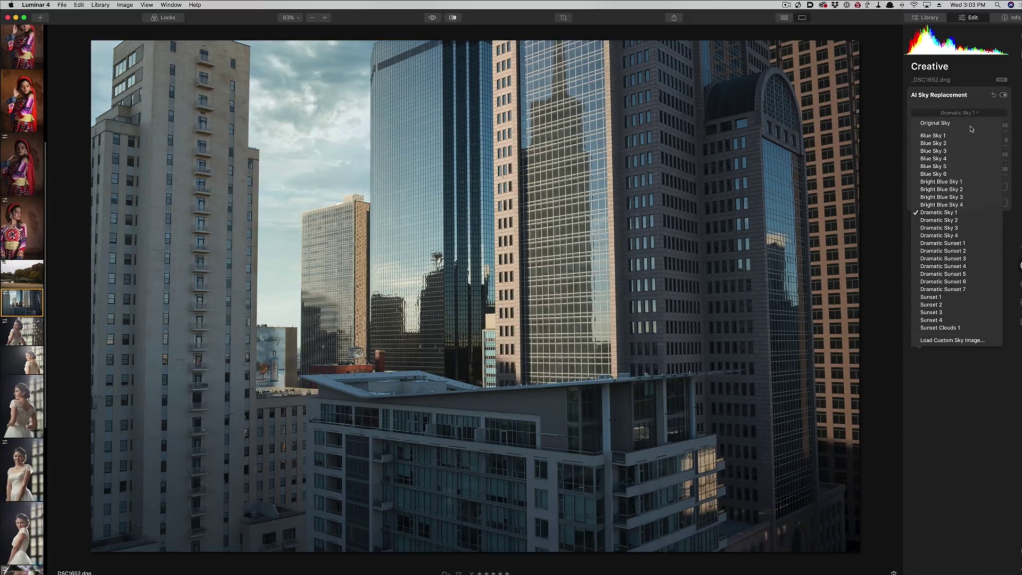
pyautogui.click(972, 244)
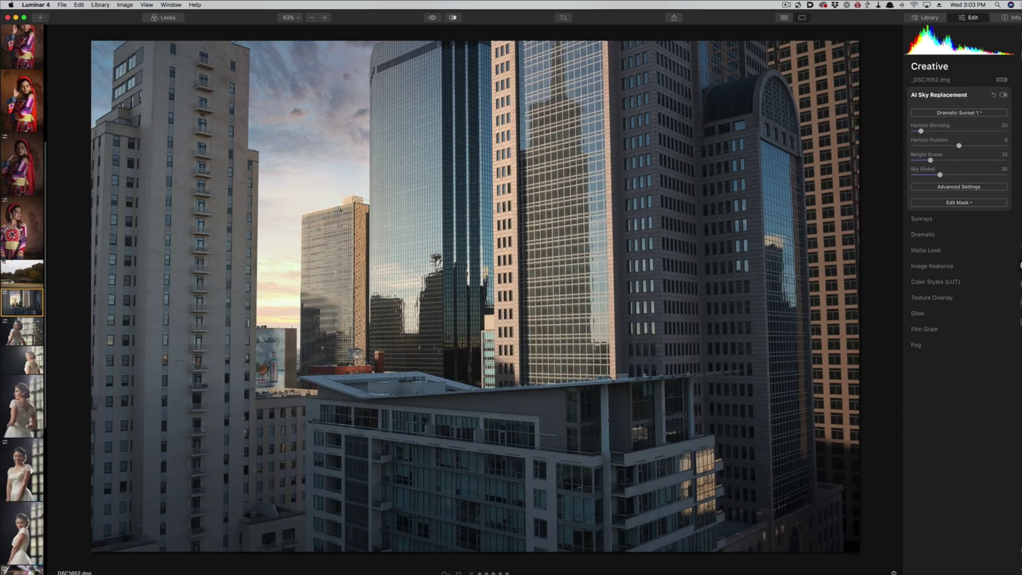
# Step: Inspect the edges between the buildings and the replaced sky at 100% zoom
pyautogui.click(348, 221)
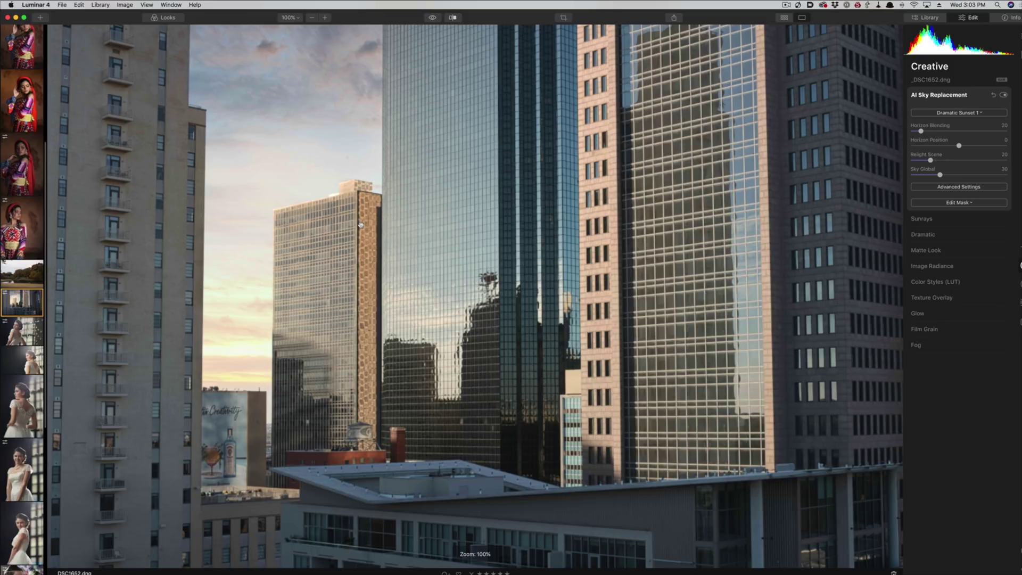
pyautogui.click(361, 224)
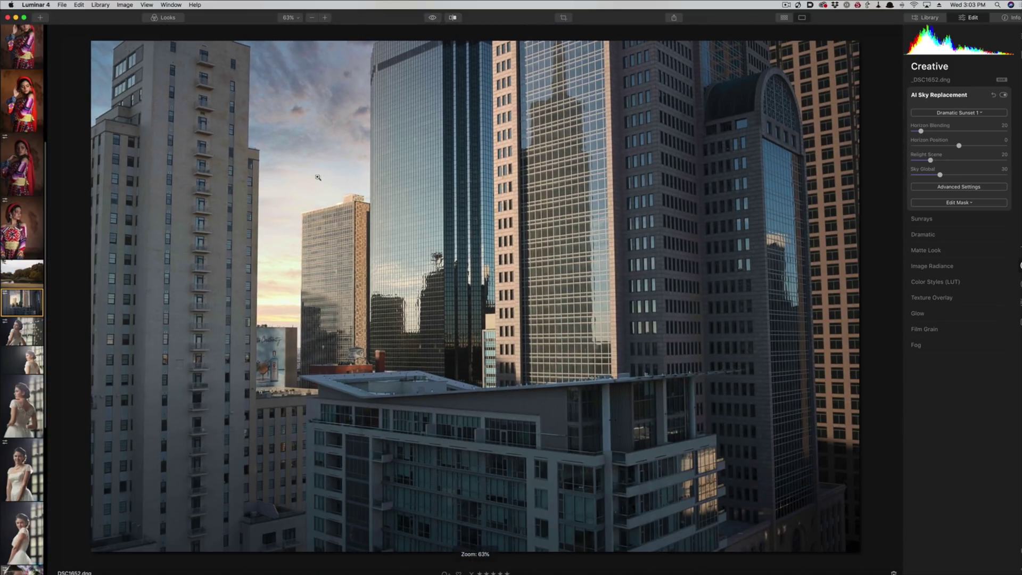
pyautogui.click(129, 97)
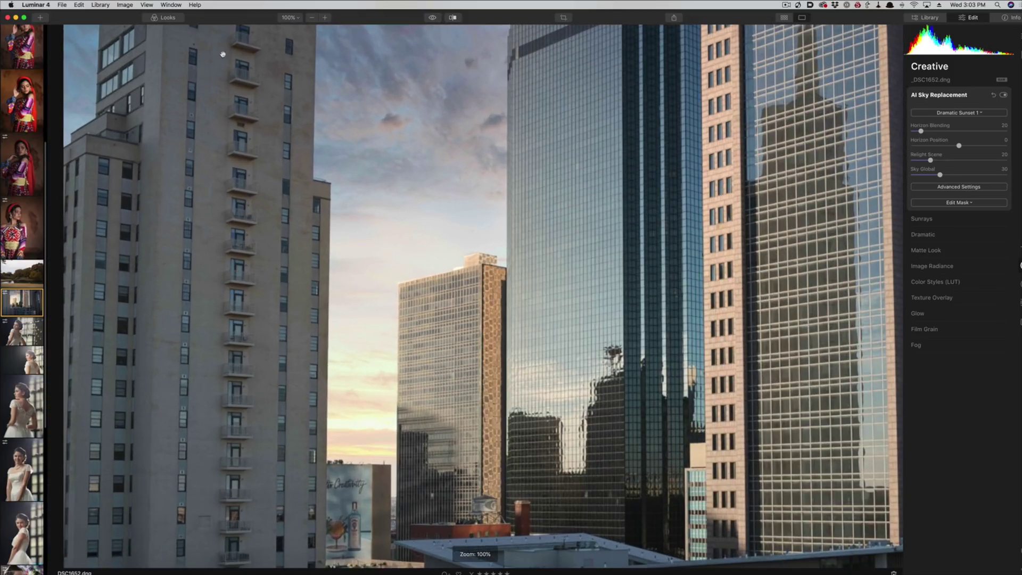
pyautogui.click(324, 18)
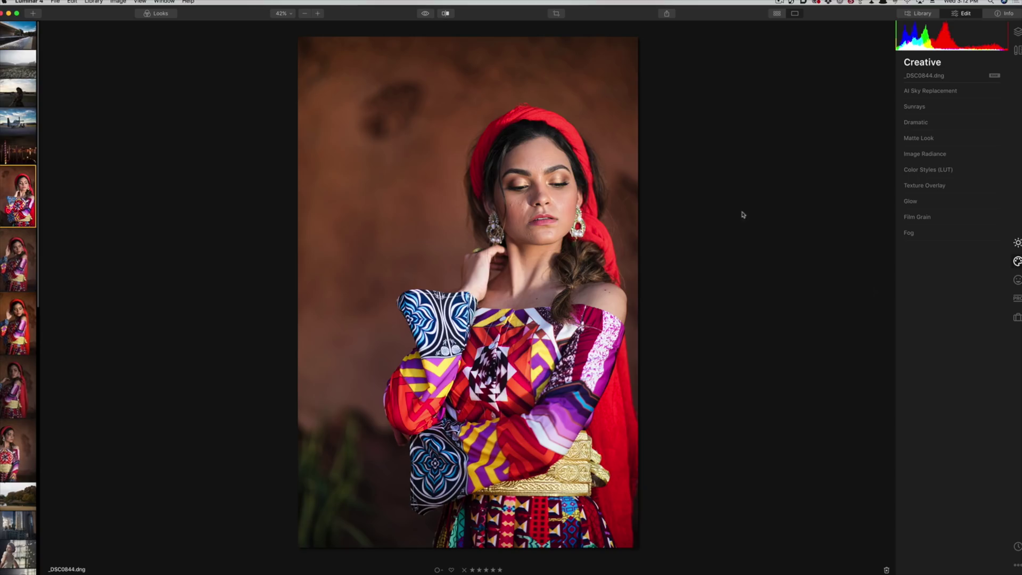
# Step: Smooth the skin of the woman in the red headscarf with AI Skin Enhancer at amount 53, with AI Skin Defects Removal enabled
pyautogui.click(541, 228)
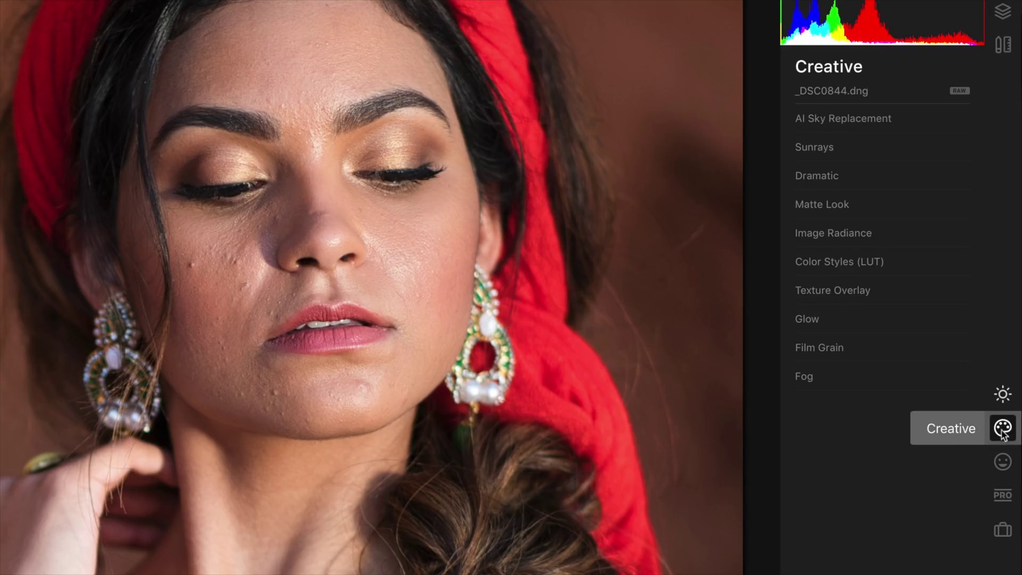
pyautogui.click(999, 463)
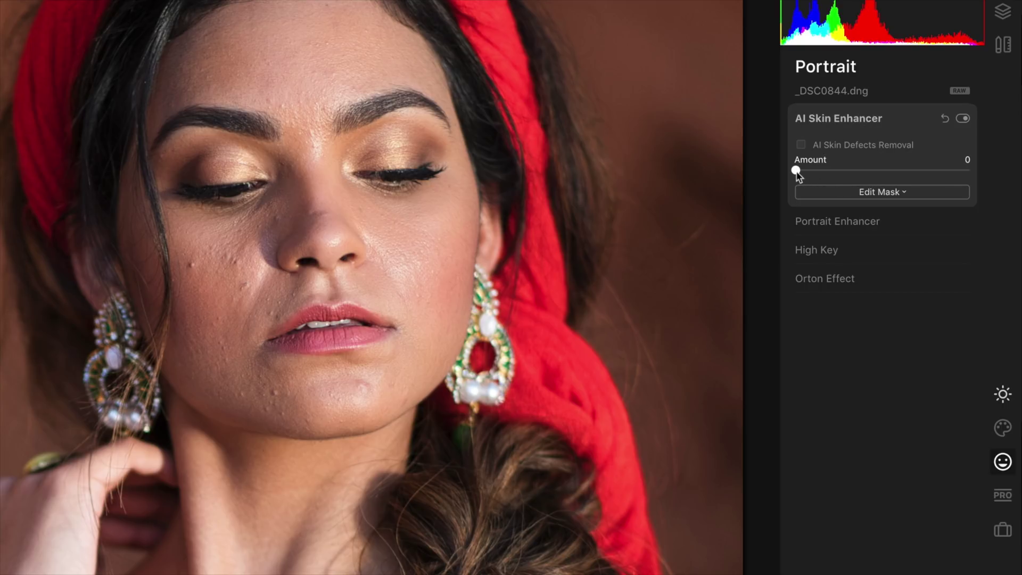
pyautogui.moveTo(797, 171); pyautogui.dragTo(907, 171)
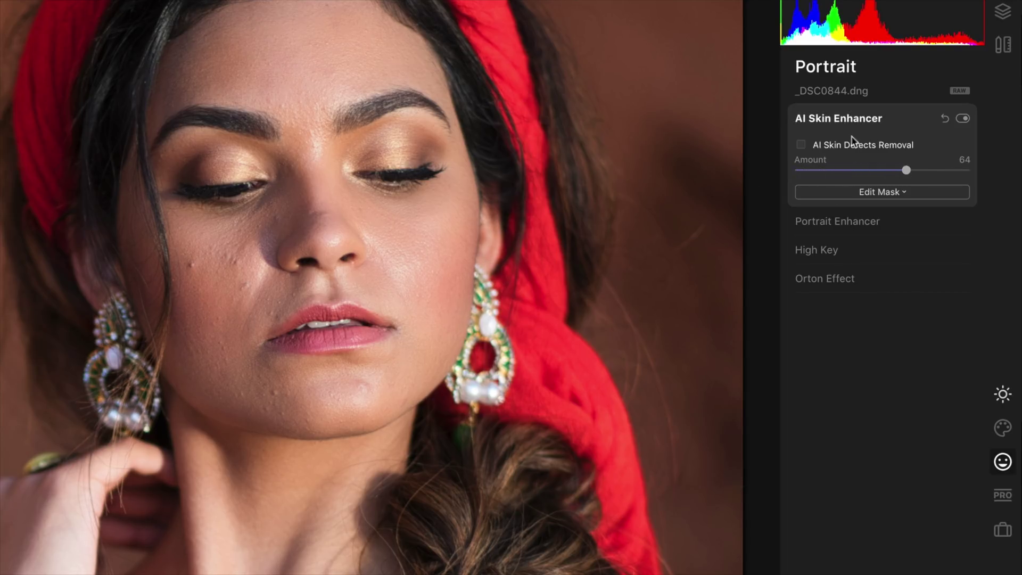
pyautogui.click(802, 146)
pyautogui.moveTo(909, 169); pyautogui.dragTo(917, 171)
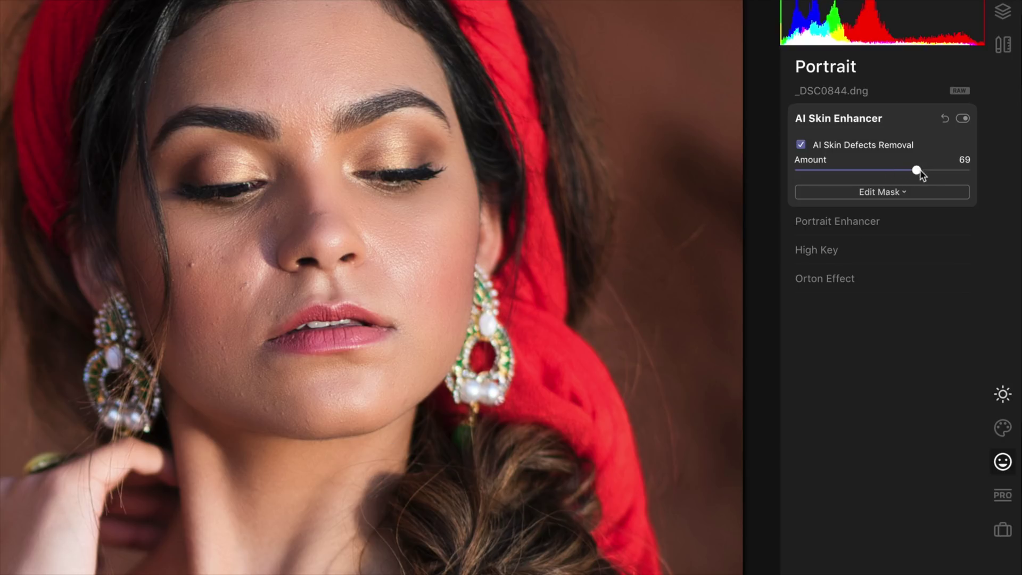
pyautogui.moveTo(917, 169); pyautogui.dragTo(979, 202)
pyautogui.moveTo(968, 174); pyautogui.dragTo(921, 173)
pyautogui.click(889, 173)
# Step: Compare the woman's face with the AI Skin Enhancer filter off and on, up close and zoomed out
pyautogui.click(963, 119)
pyautogui.click(963, 118)
pyautogui.click(963, 118)
pyautogui.click(963, 119)
pyautogui.moveTo(390, 399); pyautogui.dragTo(255, 520)
pyautogui.click(266, 497)
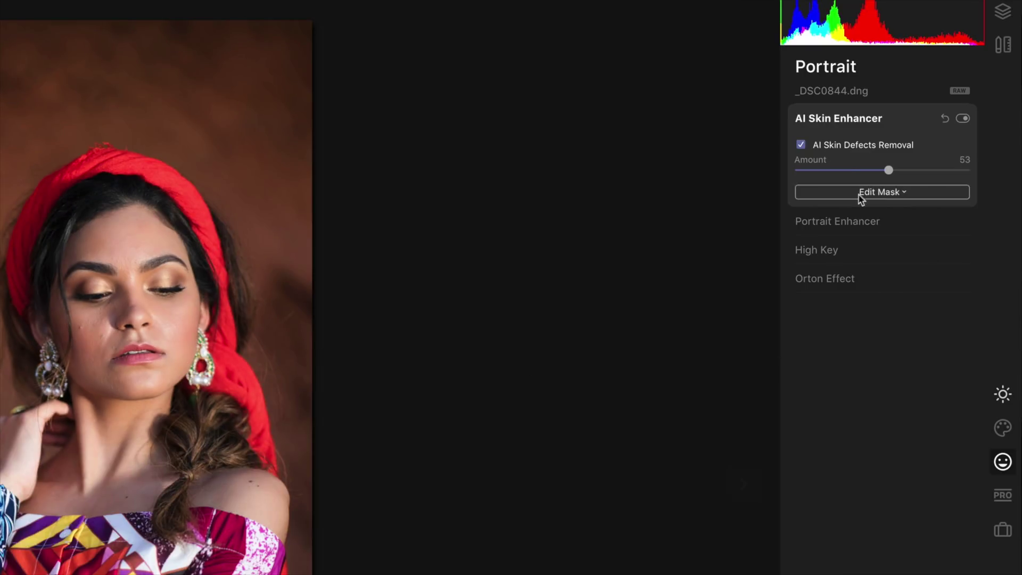
# Step: Brighten the face of the woman in the red headscarf using Face Light in Portrait Enhancer
pyautogui.click(839, 226)
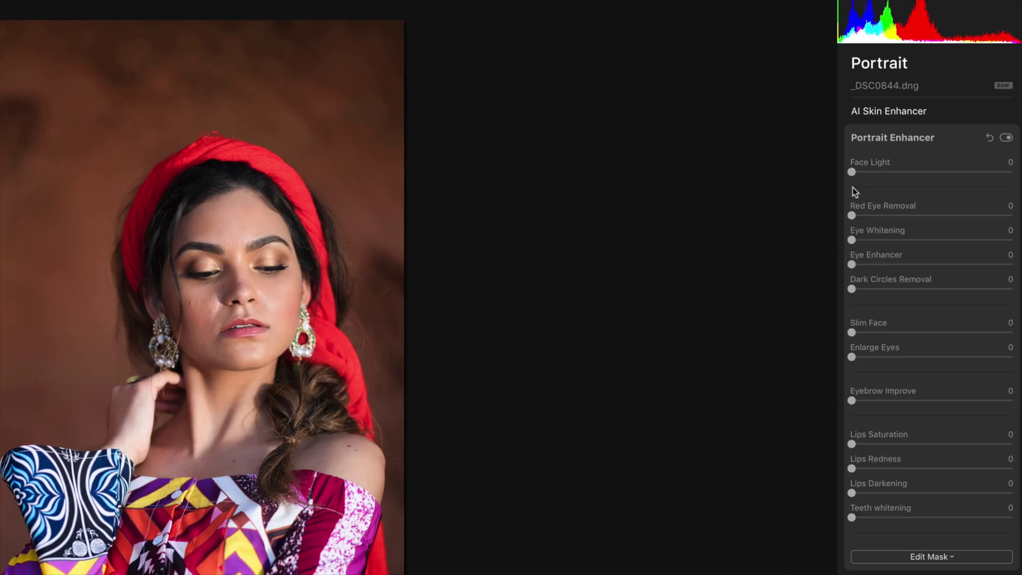
pyautogui.moveTo(852, 172); pyautogui.dragTo(934, 173)
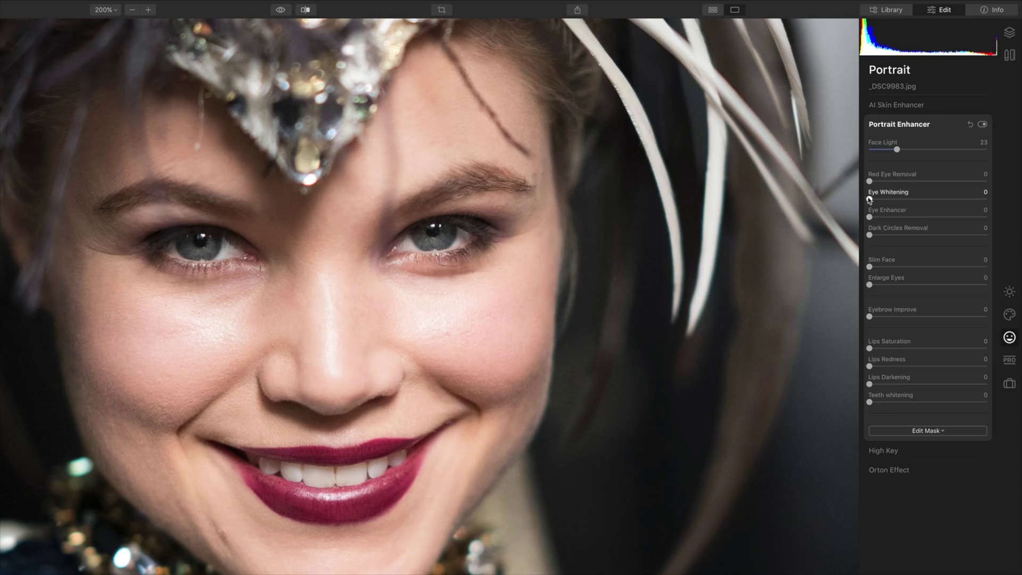
# Step: Enhance the feather-headdress portrait's eyes with Eye Whitening 33, Eye Enhancer 78 and Dark Circles Removal 71
pyautogui.moveTo(887, 199); pyautogui.dragTo(910, 200)
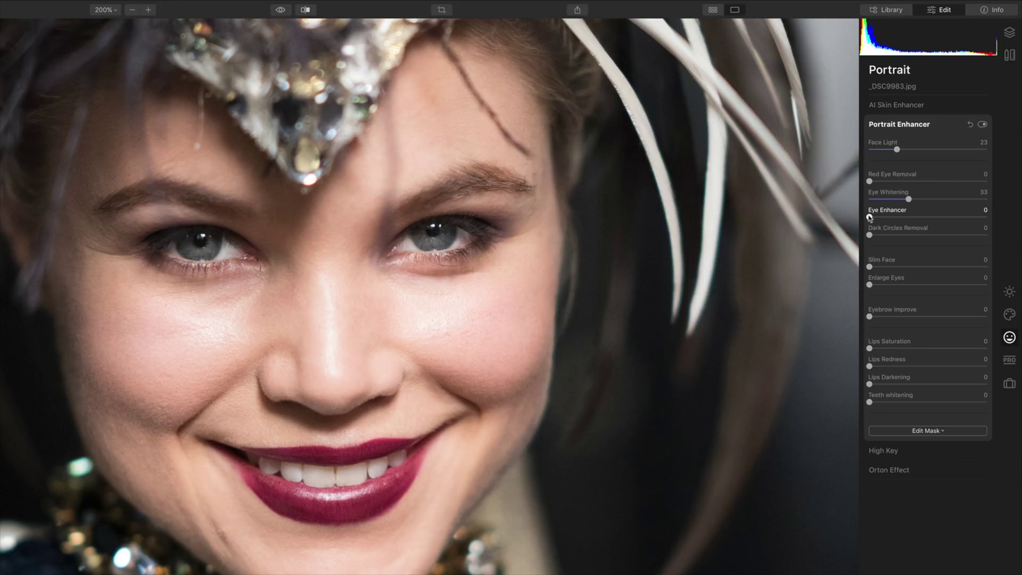
pyautogui.moveTo(870, 217); pyautogui.dragTo(929, 219)
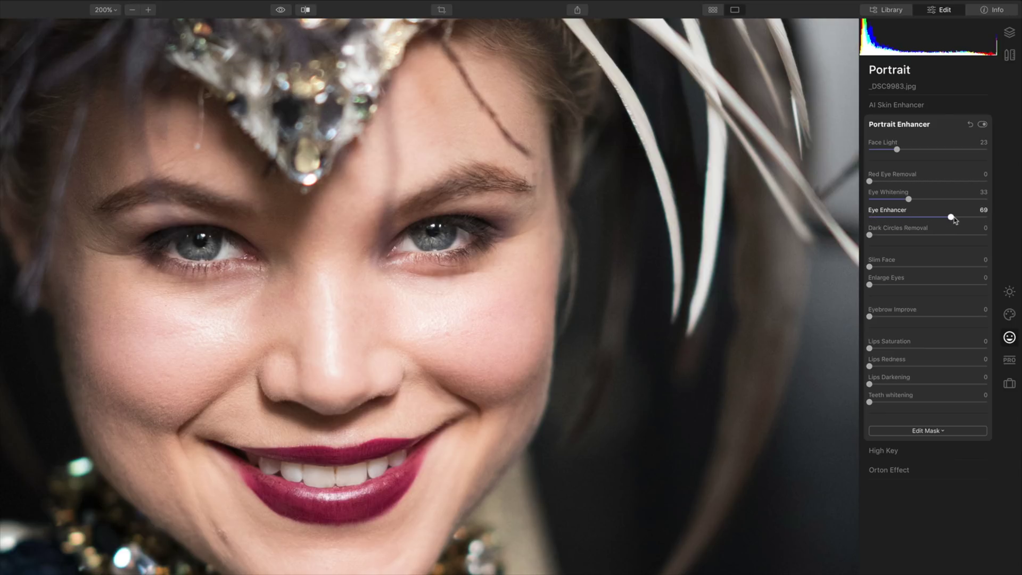
pyautogui.moveTo(964, 221); pyautogui.dragTo(965, 220)
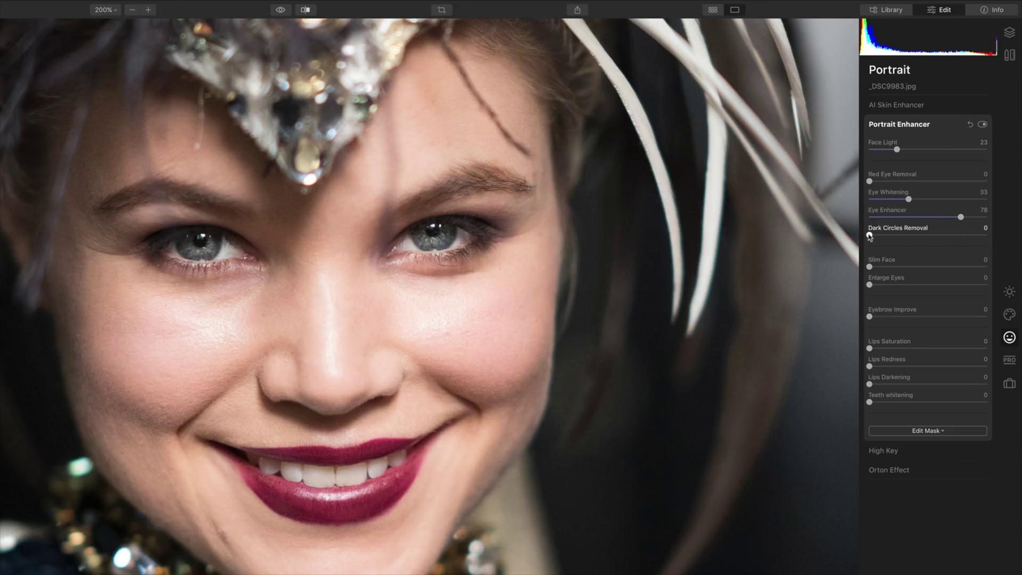
pyautogui.moveTo(870, 236); pyautogui.dragTo(961, 235)
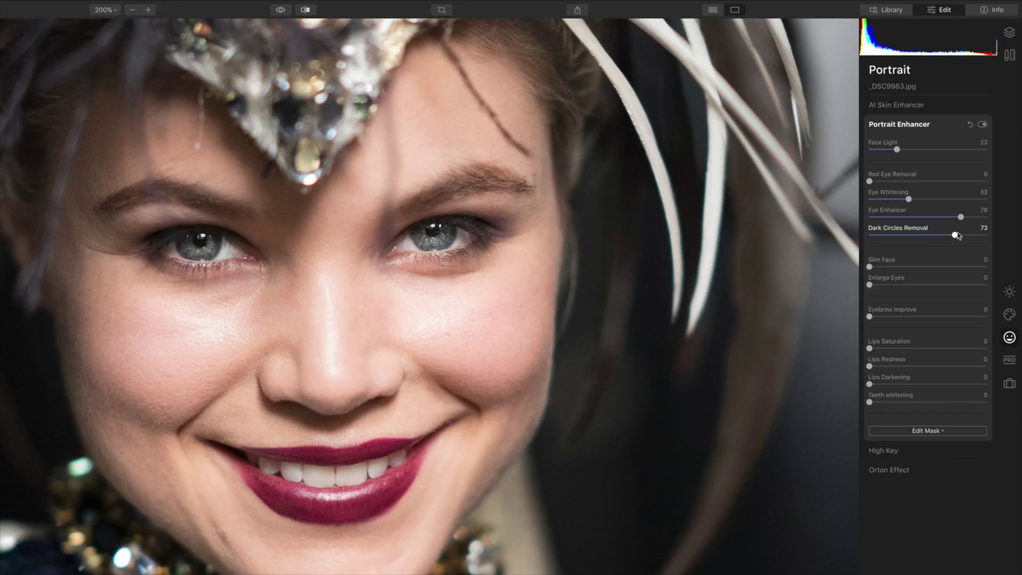
# Step: Refine the smiling woman's features with Slim Face 17, Enlarge Eyes 10, Eyebrow Improve 62 and Teeth whitening 45
pyautogui.moveTo(871, 267); pyautogui.dragTo(887, 268)
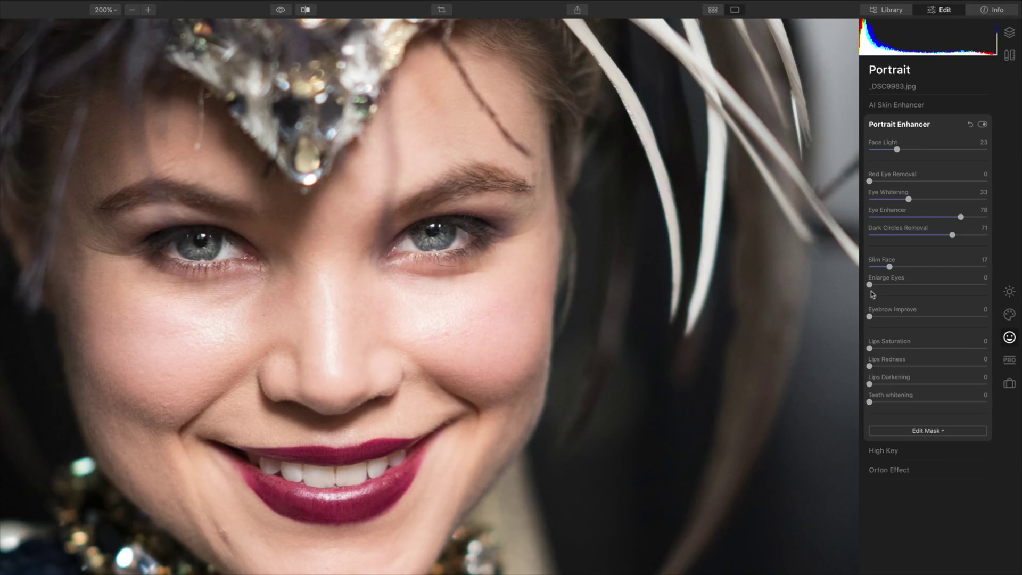
pyautogui.moveTo(870, 285); pyautogui.dragTo(887, 285)
pyautogui.moveTo(894, 317); pyautogui.dragTo(926, 317)
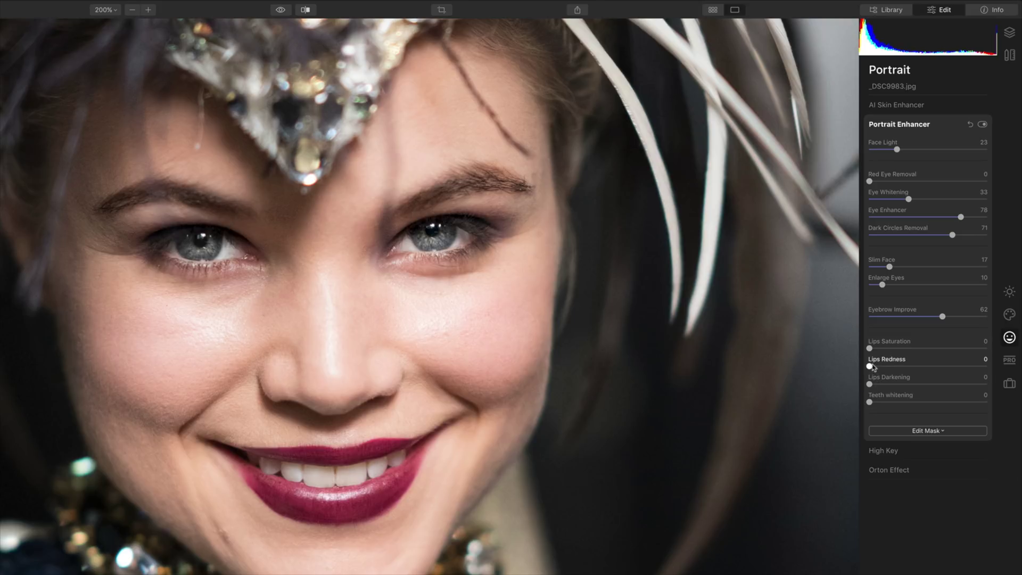
pyautogui.moveTo(871, 404); pyautogui.dragTo(915, 404)
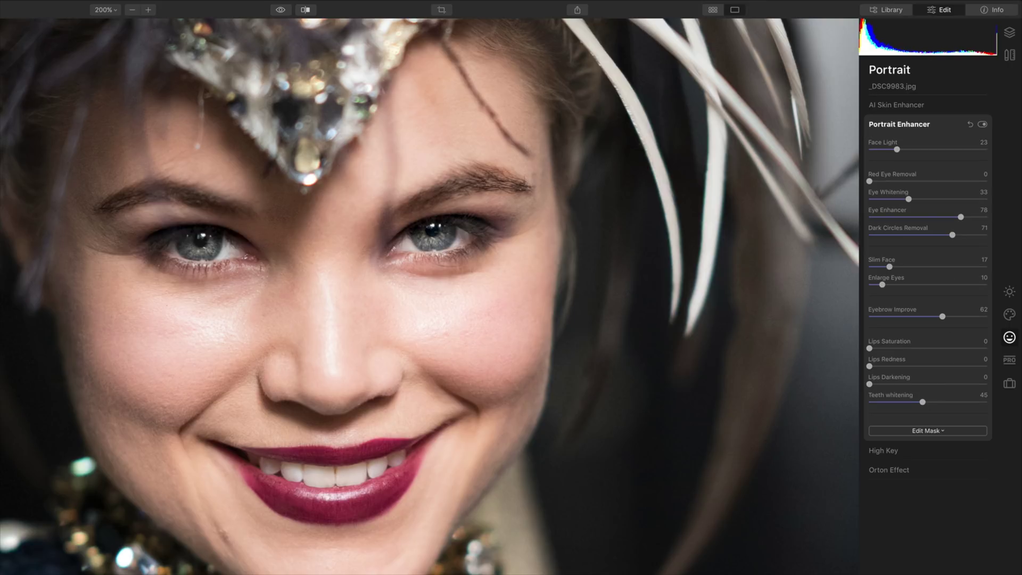
# Step: Compare the headdress portrait before and after the Portrait Enhancer adjustments and view the whole photo
pyautogui.click(280, 10)
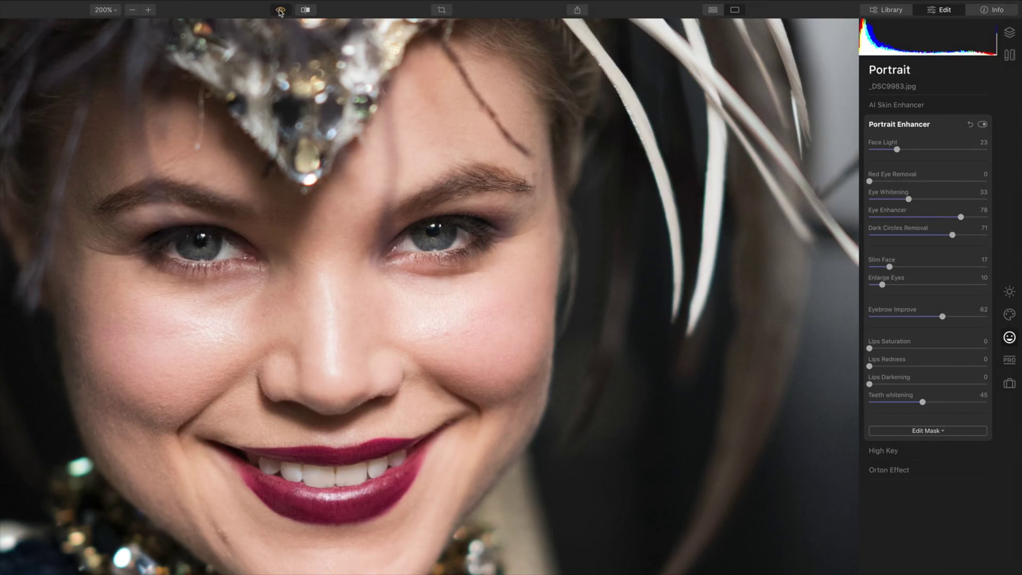
pyautogui.click(280, 10)
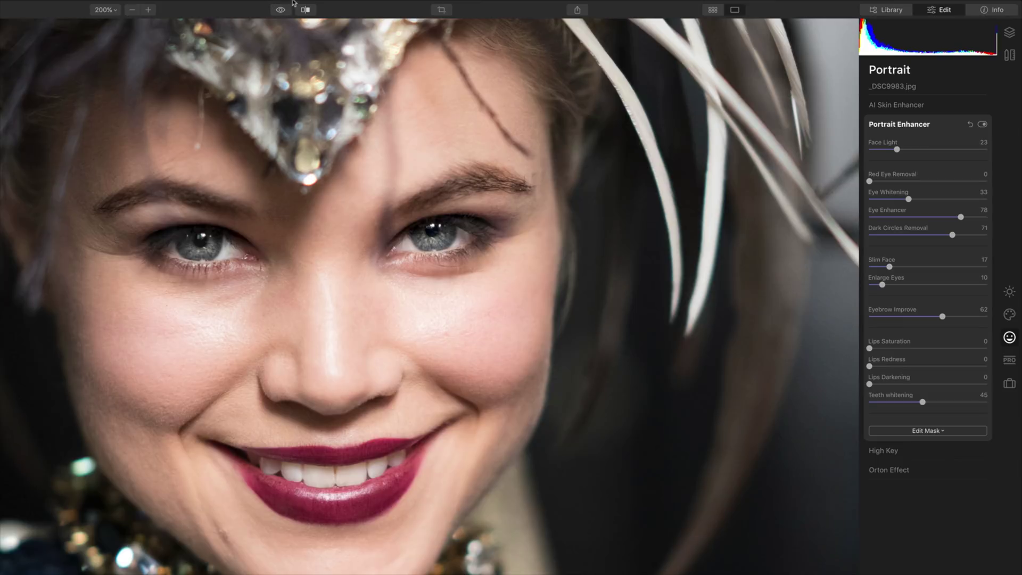
pyautogui.click(603, 432)
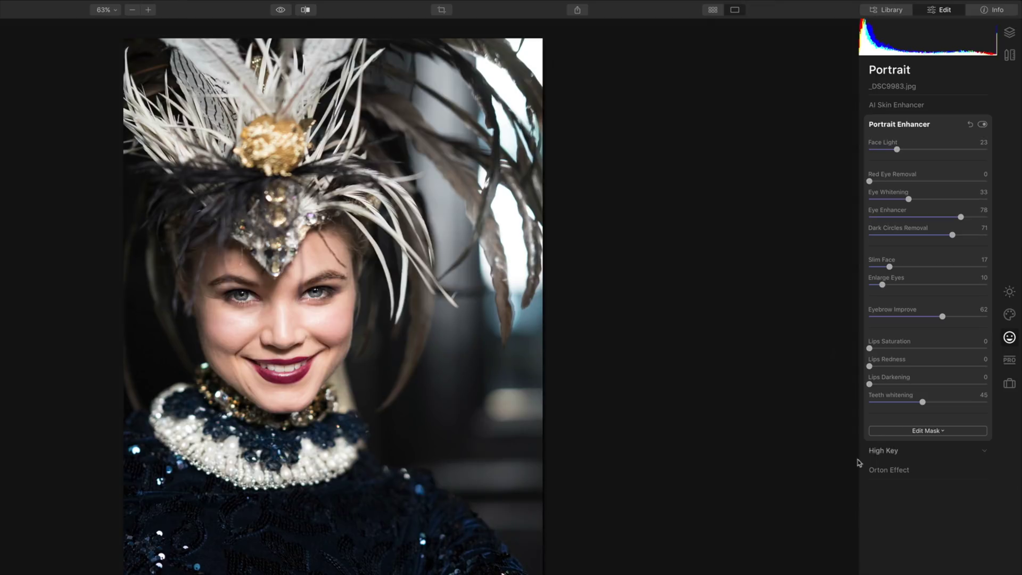
# Step: Apply a Type 2 Orton Effect with amount 72 to the headdress portrait and compare it with the original
pyautogui.click(882, 471)
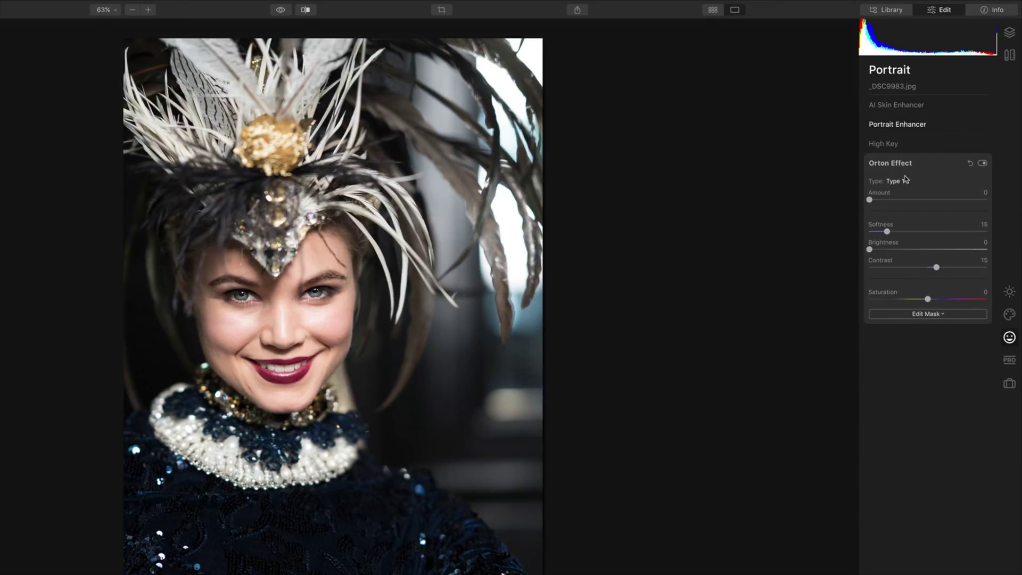
pyautogui.click(903, 183)
pyautogui.click(932, 190)
pyautogui.moveTo(870, 199); pyautogui.dragTo(952, 199)
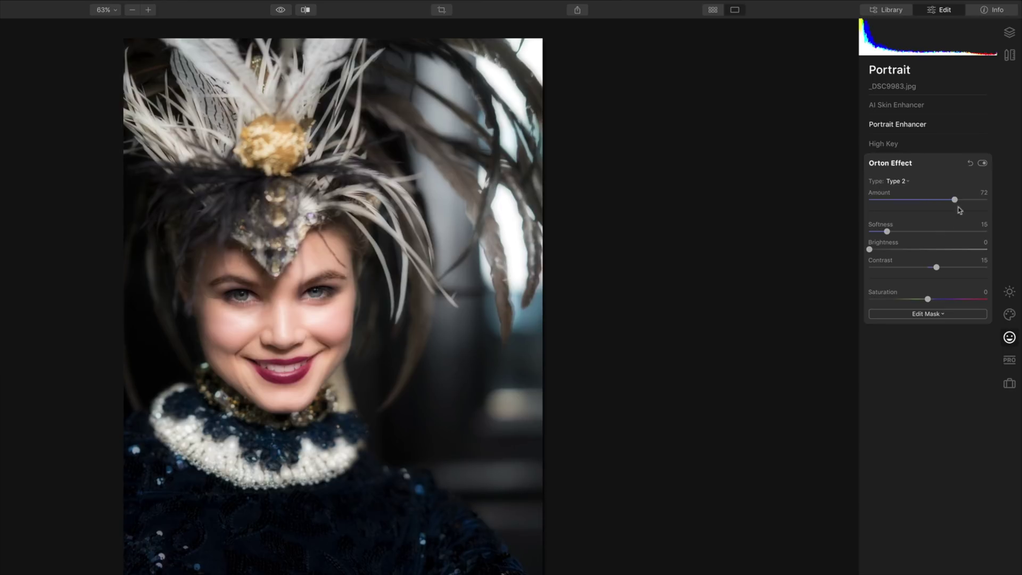
pyautogui.click(281, 11)
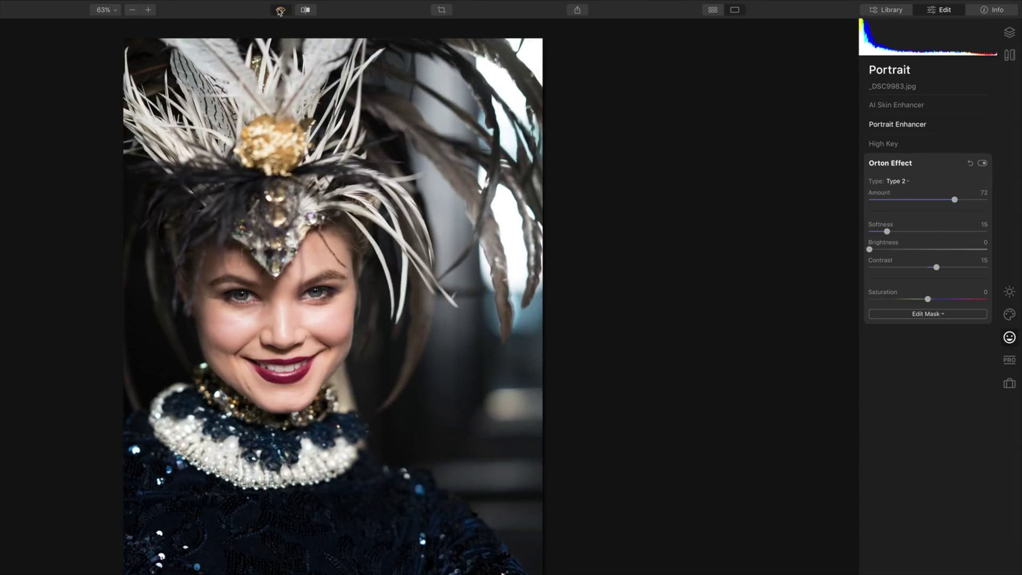
pyautogui.click(281, 10)
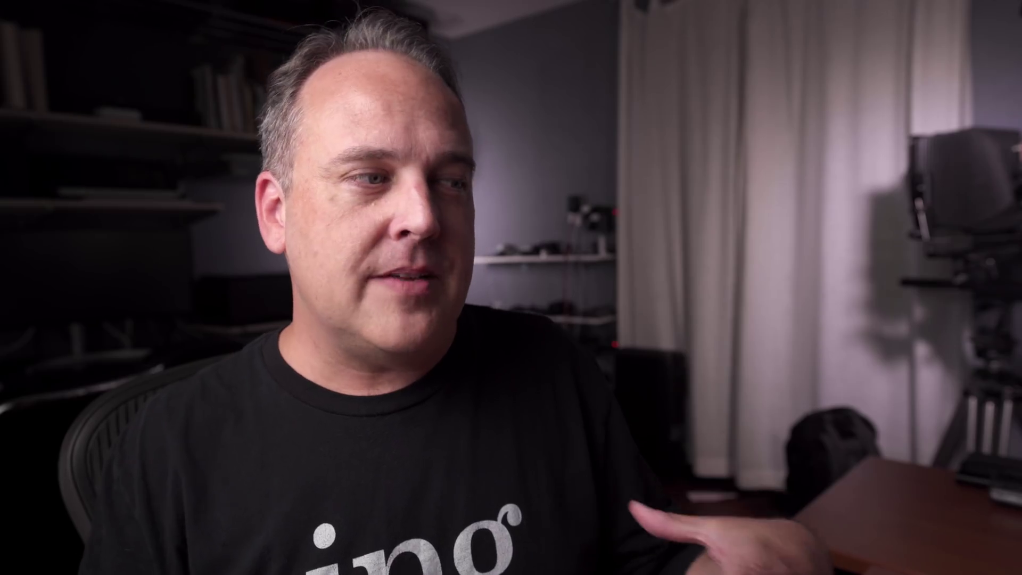